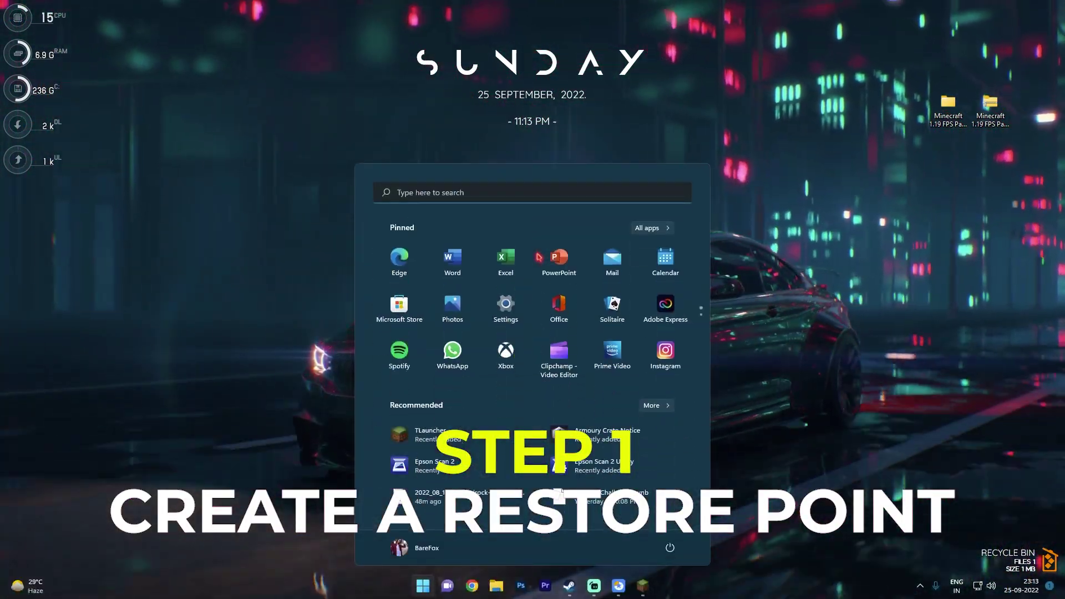
Open the Create a restore point settings and select Local Disk C:
{"action": "type", "text": "create a restore point"}
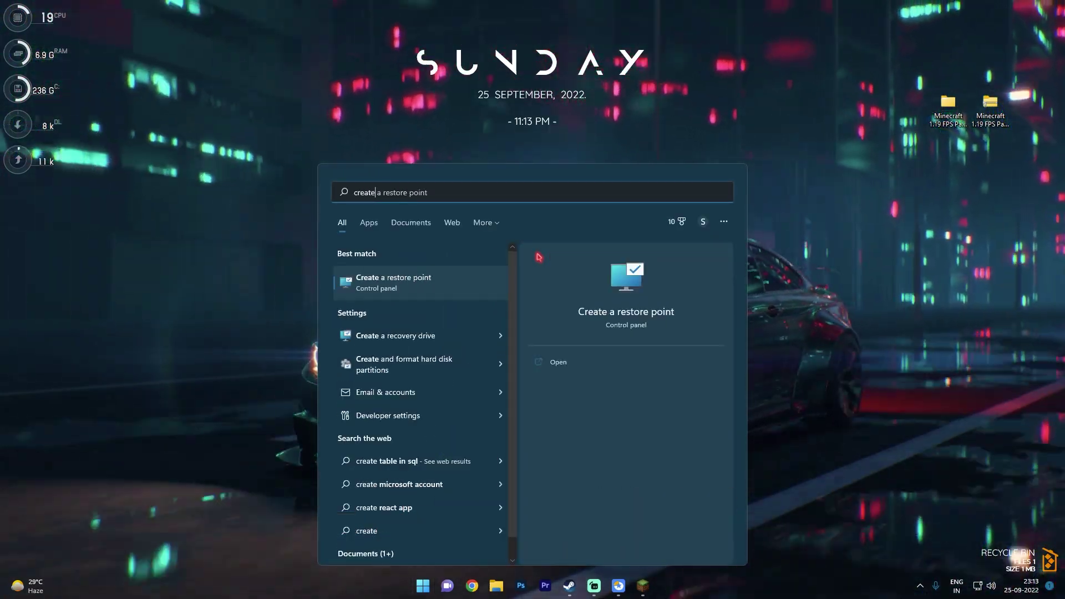
{"action": "key", "text": "Return"}
{"action": "scroll", "coordinate": [175, 348], "scroll_direction": "down", "scroll_amount": 1}
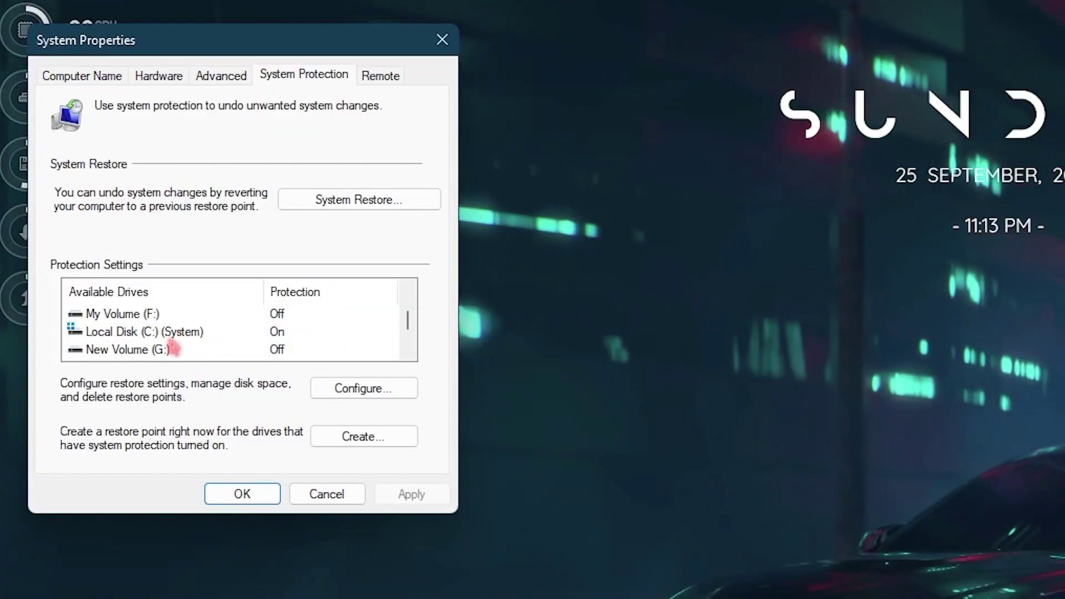
{"action": "left_click", "coordinate": [105, 338]}
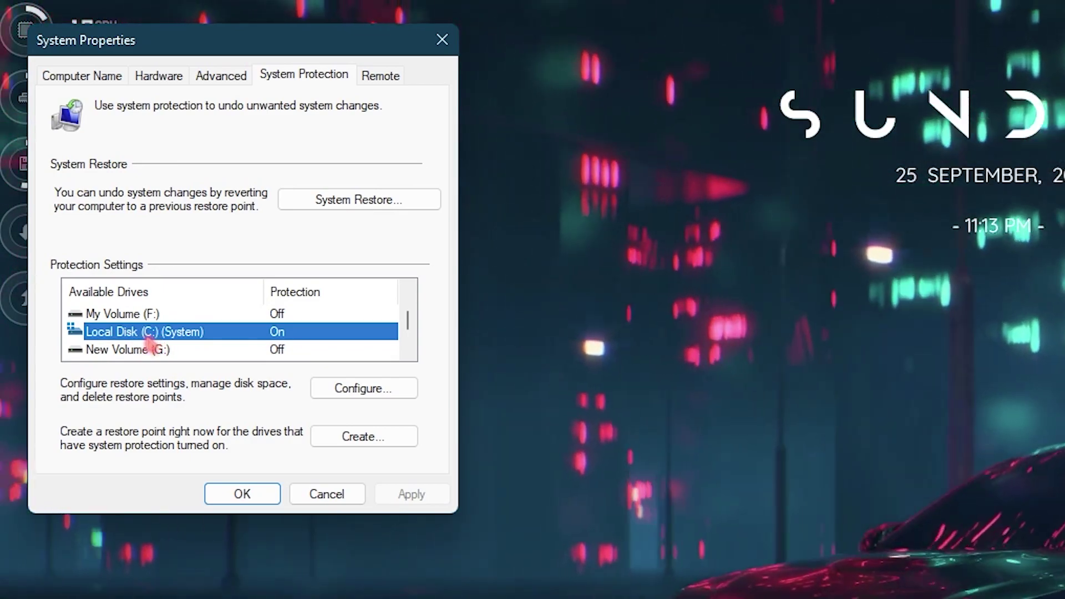
Create a restore point named 'Minecraft', then close System Properties
{"action": "left_click", "coordinate": [362, 436]}
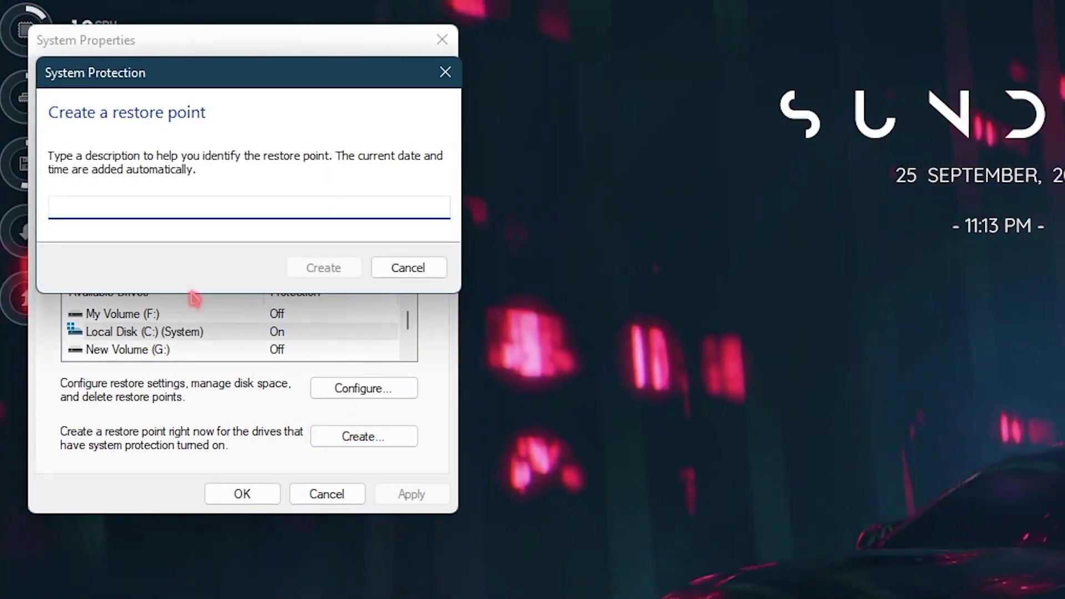
{"action": "type", "text": "Minecraft"}
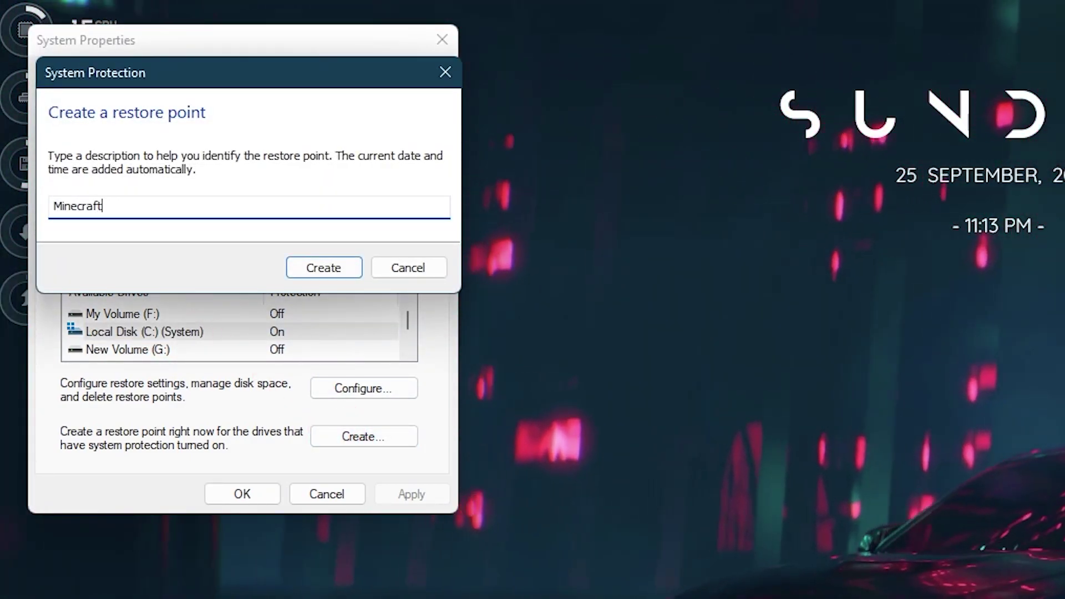
{"action": "left_click", "coordinate": [341, 267]}
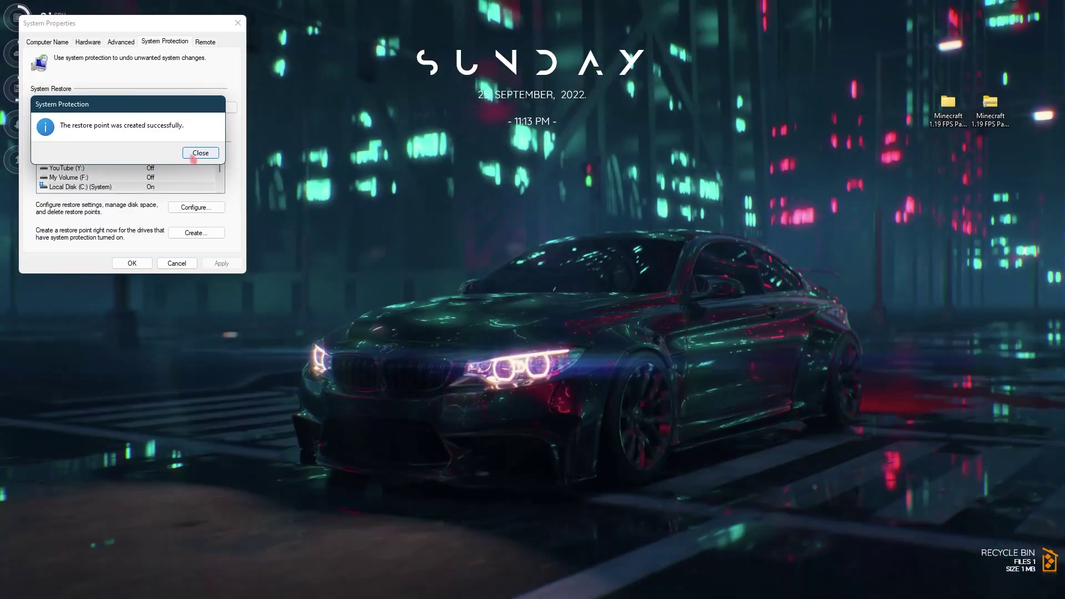
{"action": "left_click", "coordinate": [201, 153]}
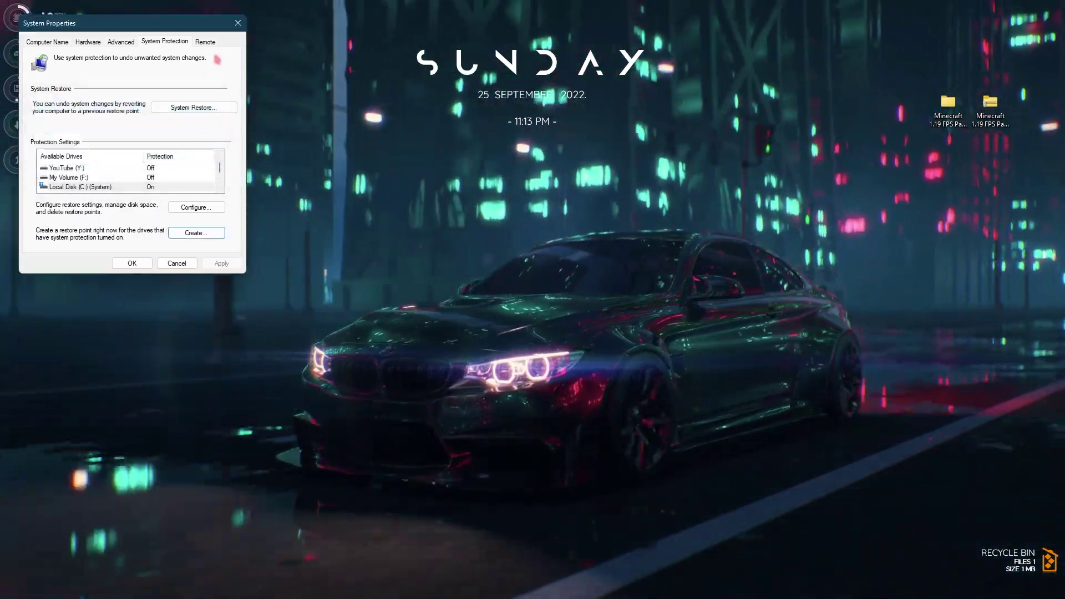
{"action": "left_click", "coordinate": [132, 263]}
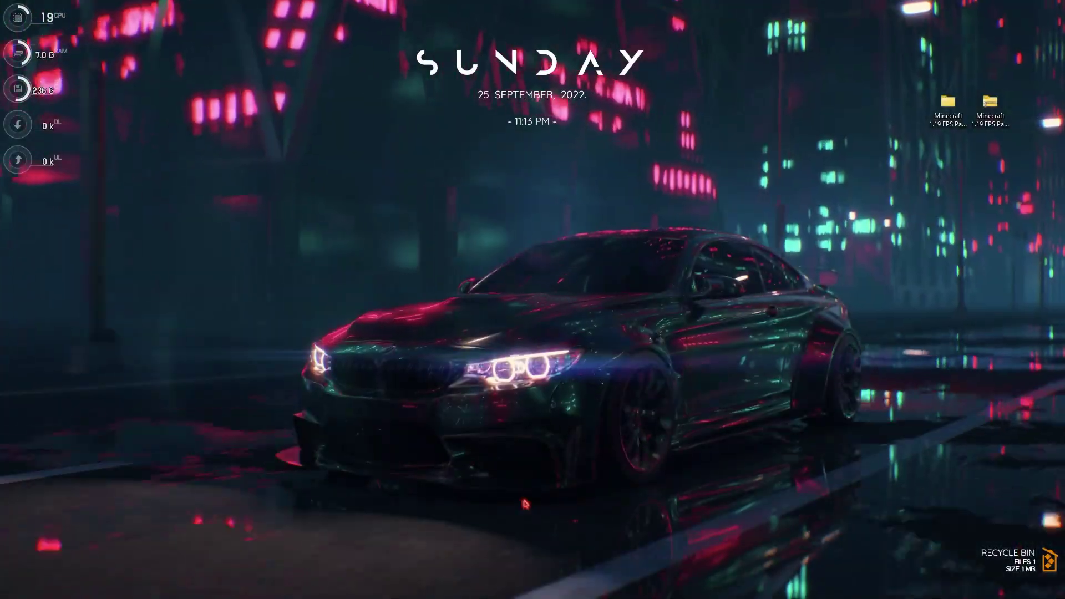
Launch TLauncher and pick Fabric 1.19.2 as the game version
{"action": "mouse_move", "coordinate": [538, 576]}
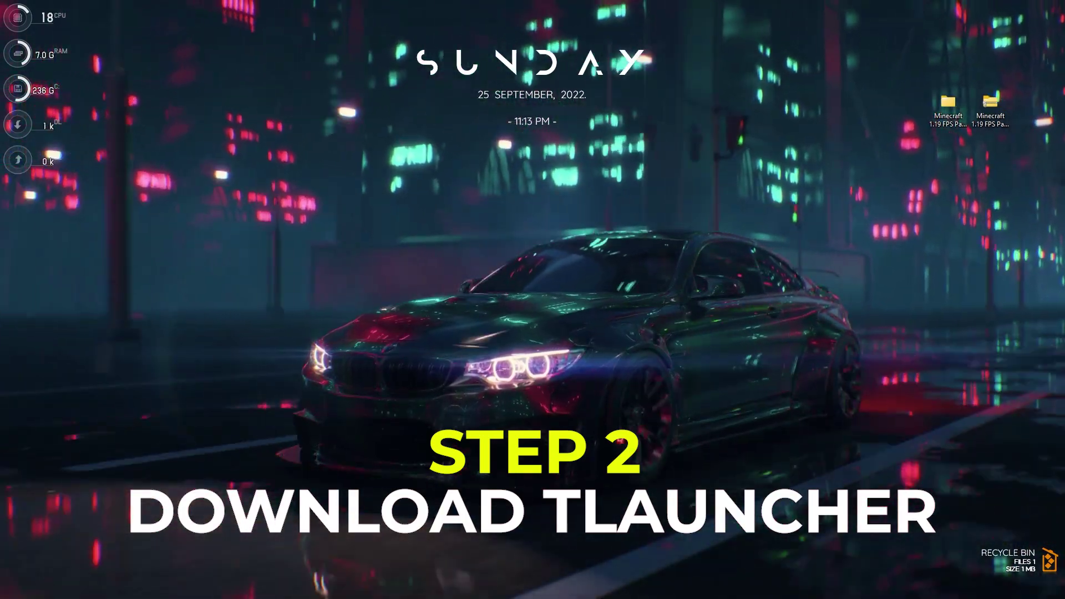
{"action": "key", "text": "super+s"}
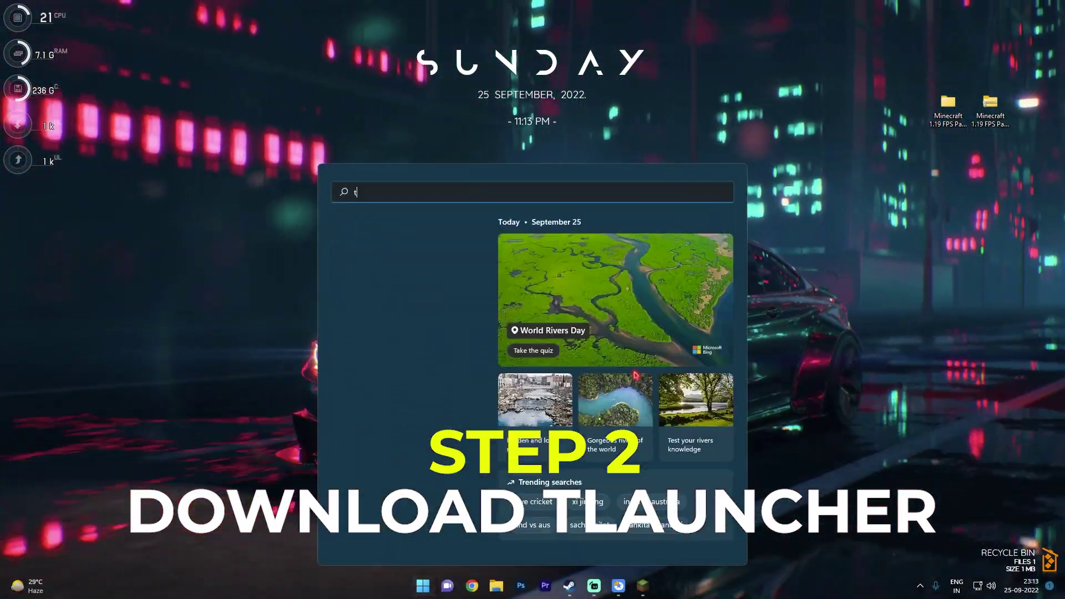
{"action": "type", "text": "tlauncher"}
{"action": "key", "text": "Return"}
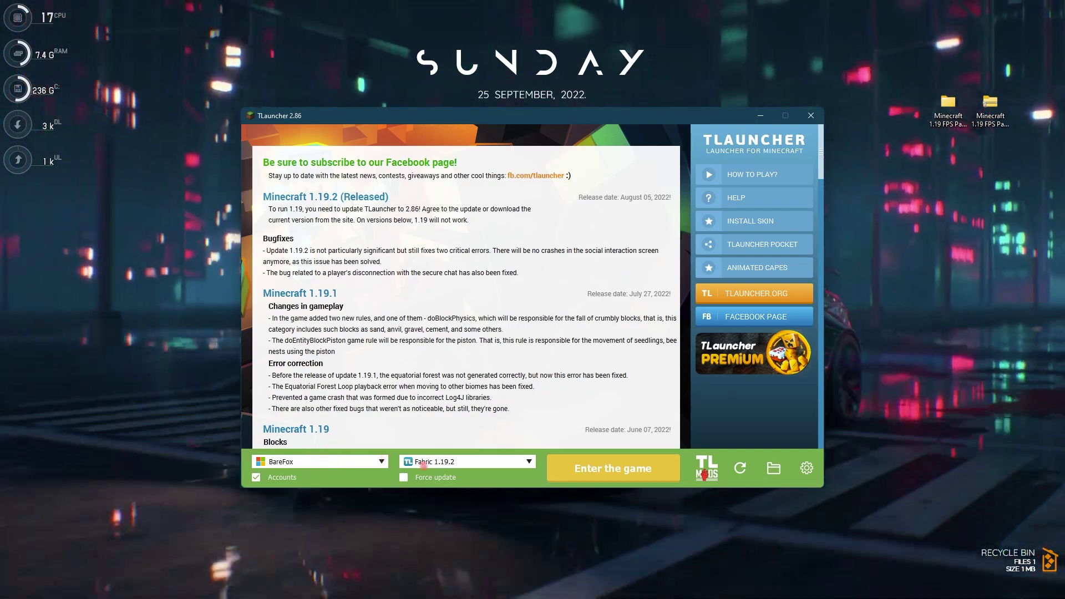
{"action": "left_click", "coordinate": [444, 467]}
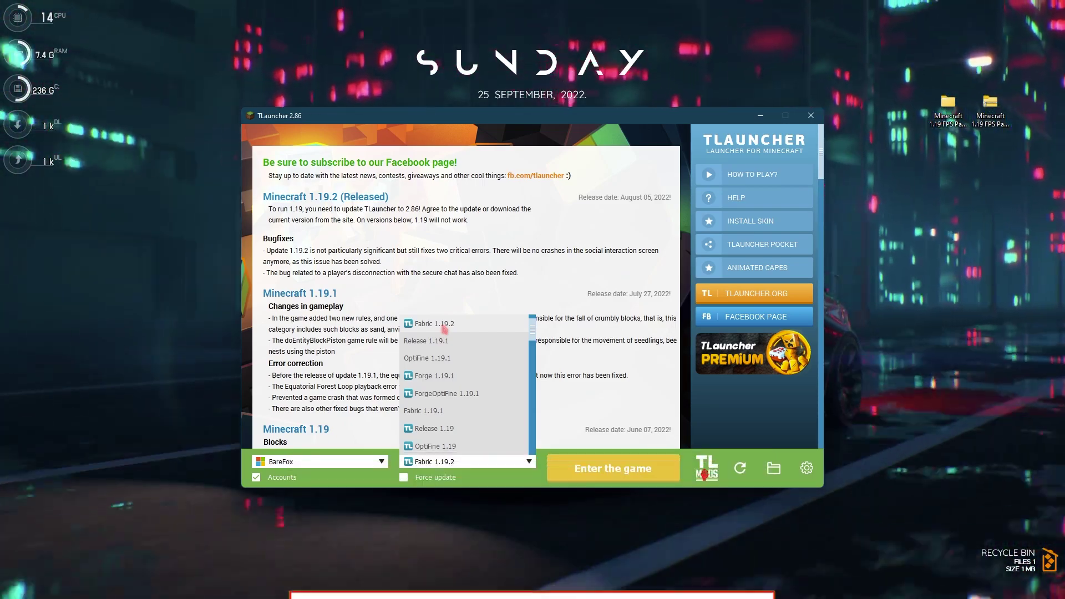
{"action": "left_click", "coordinate": [444, 329]}
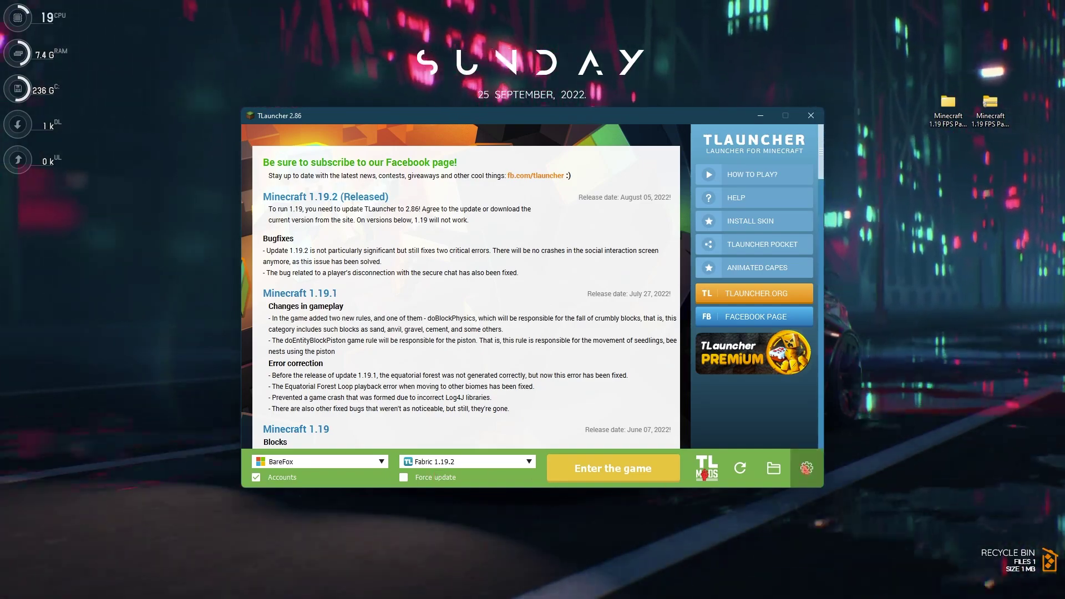
{"action": "left_click", "coordinate": [807, 468]}
Save the Minecraft settings with memory allocation at 13136 MB
{"action": "left_click", "coordinate": [826, 498]}
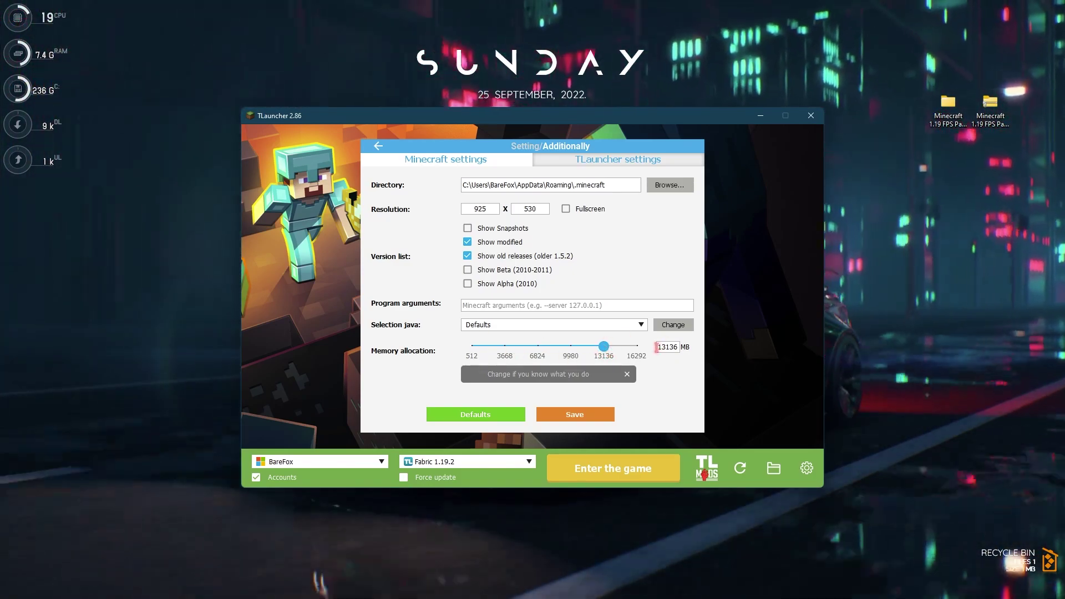
{"action": "left_click_drag", "start_coordinate": [677, 349], "coordinate": [648, 357]}
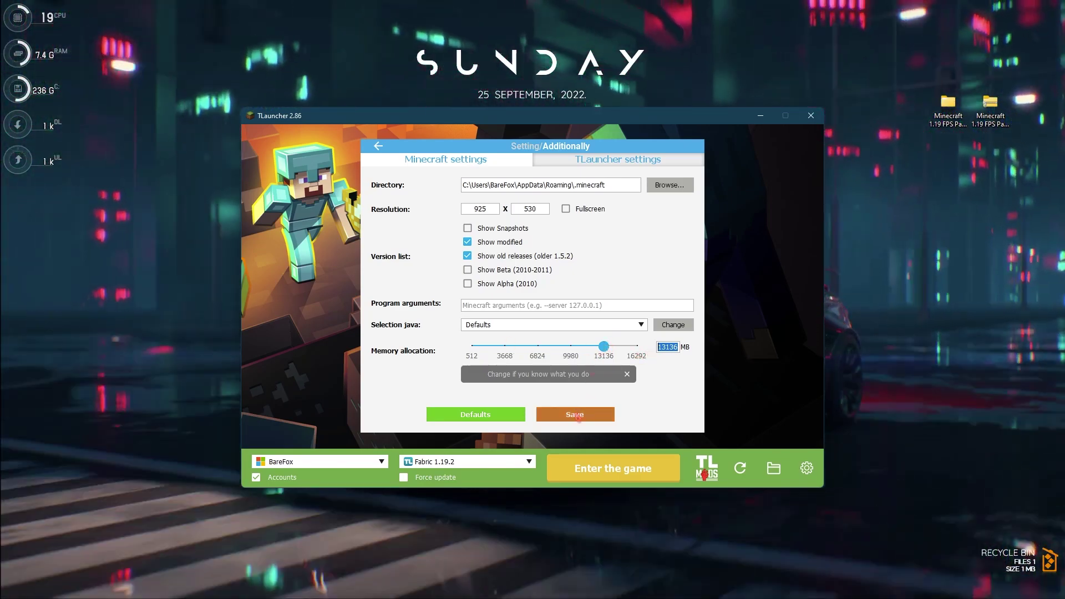
{"action": "left_click", "coordinate": [577, 417]}
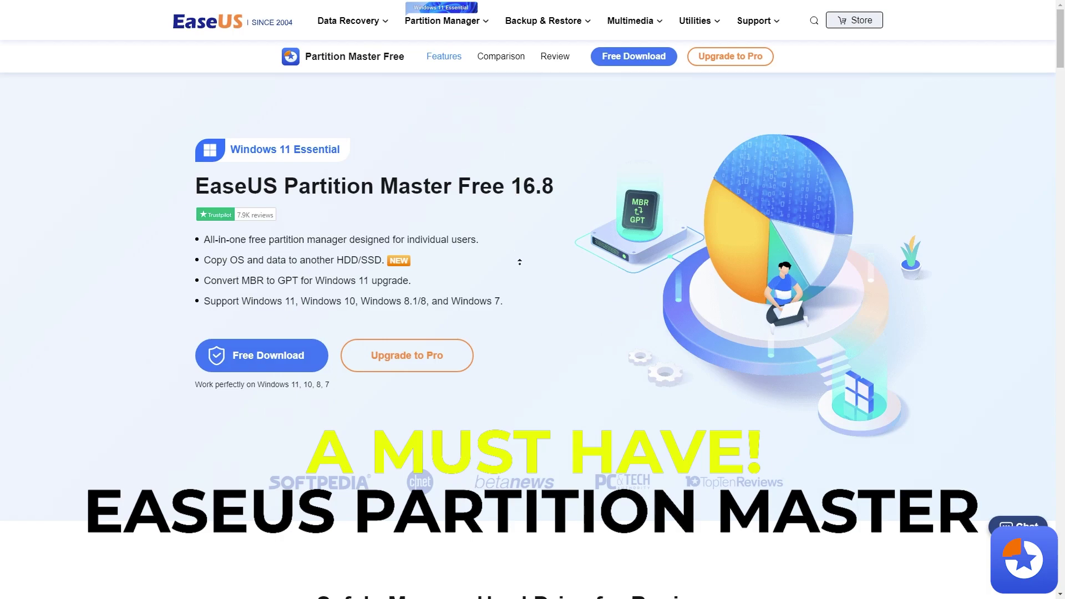
{"action": "scroll", "coordinate": [522, 286], "scroll_direction": "down", "scroll_amount": 3}
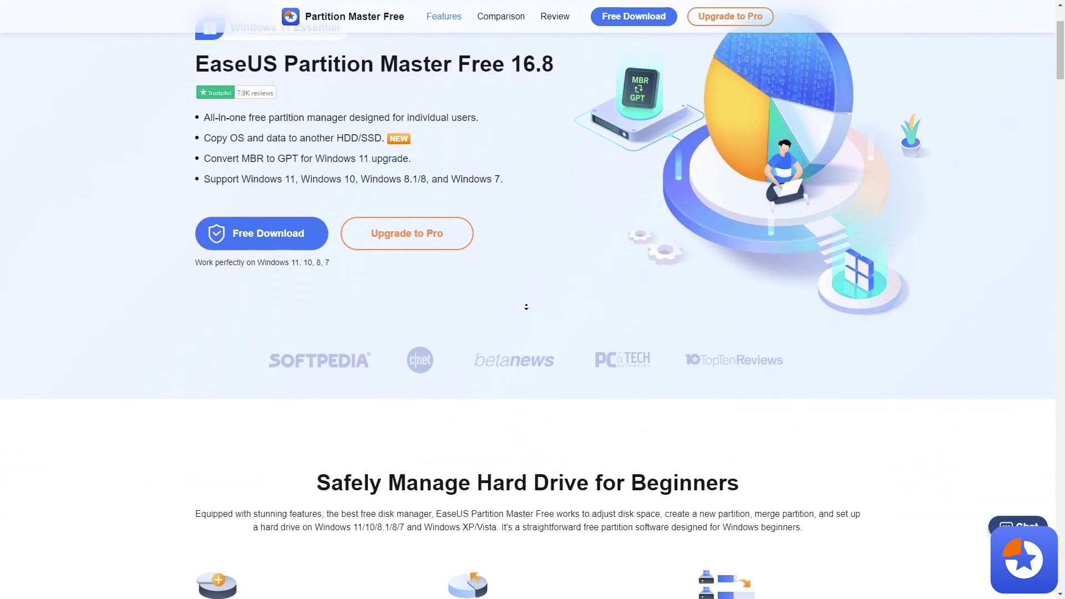
{"action": "scroll", "coordinate": [526, 307], "scroll_direction": "down", "scroll_amount": 4}
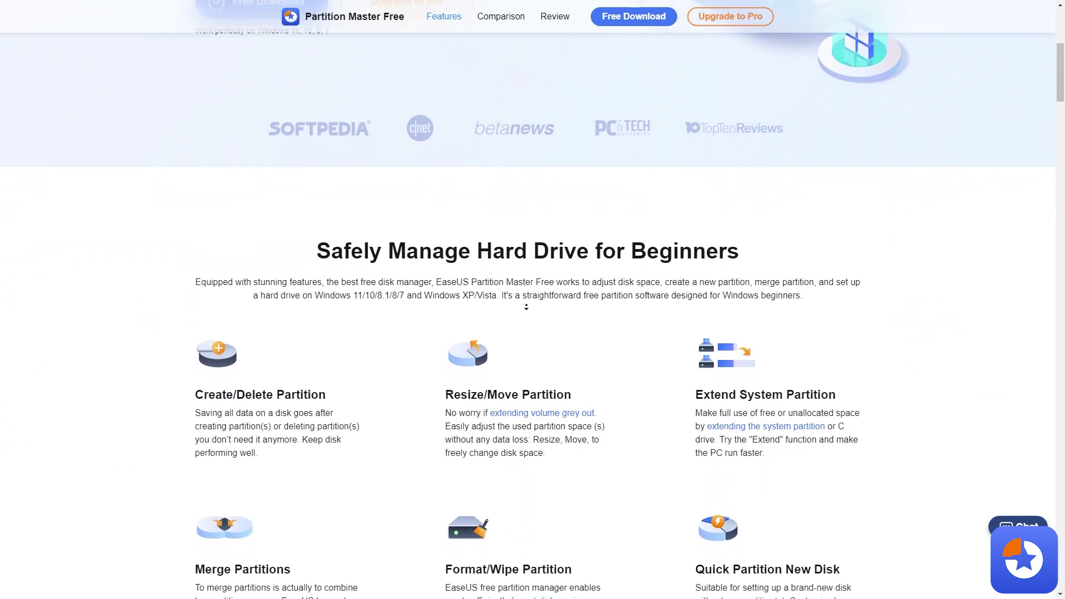
{"action": "scroll", "coordinate": [526, 306], "scroll_direction": "down", "scroll_amount": 3}
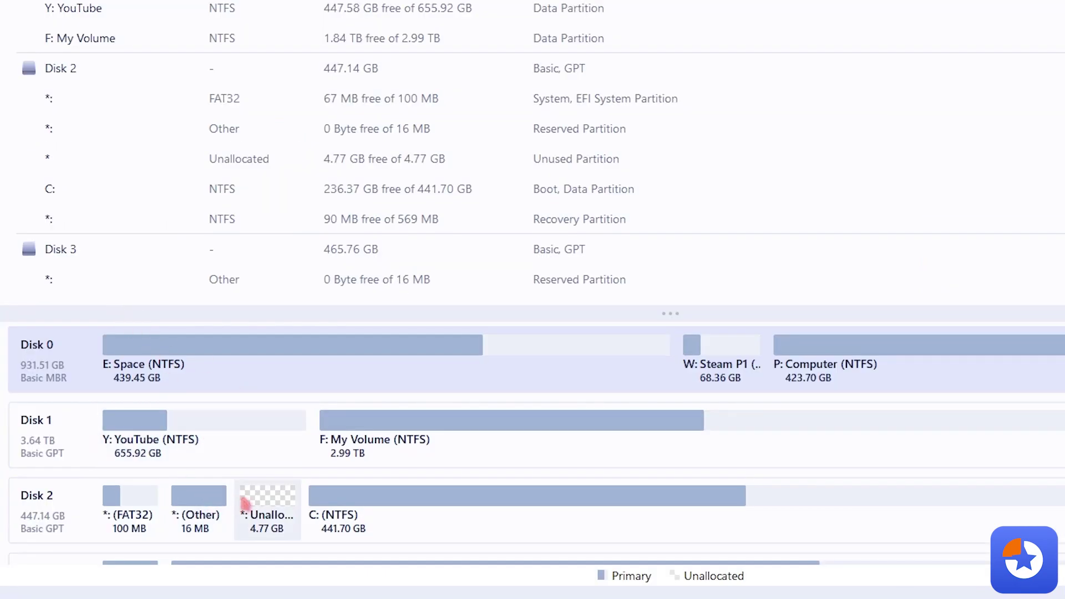
Extend C: on Disk 2 from 441.70 GB to 445.53 GB using the unallocated space
{"action": "scroll", "coordinate": [244, 504], "scroll_direction": "down", "scroll_amount": 1}
{"action": "left_click", "coordinate": [260, 435]}
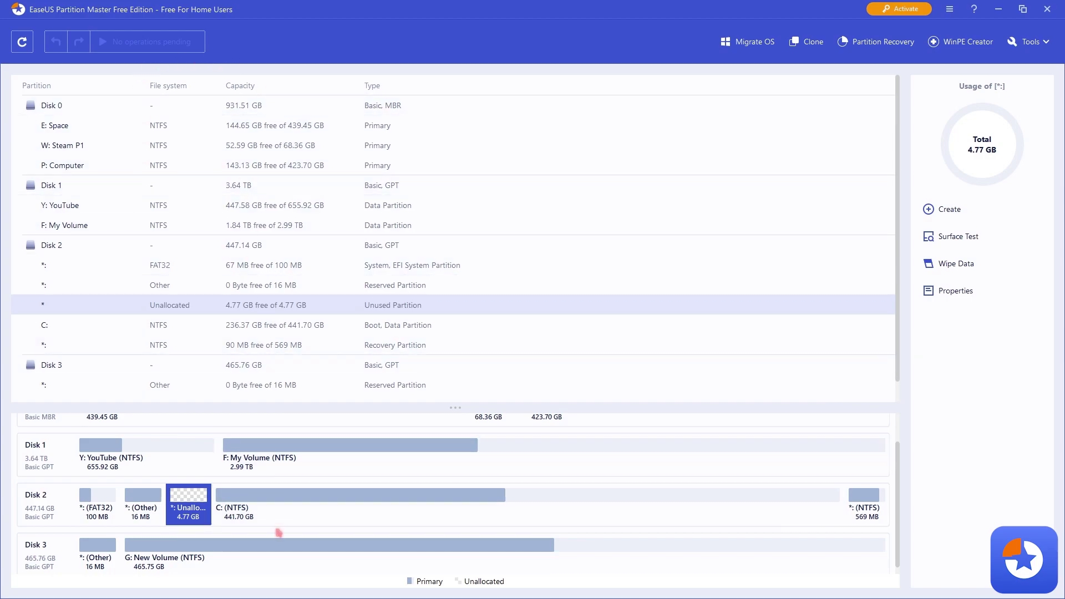
{"action": "right_click", "coordinate": [267, 328]}
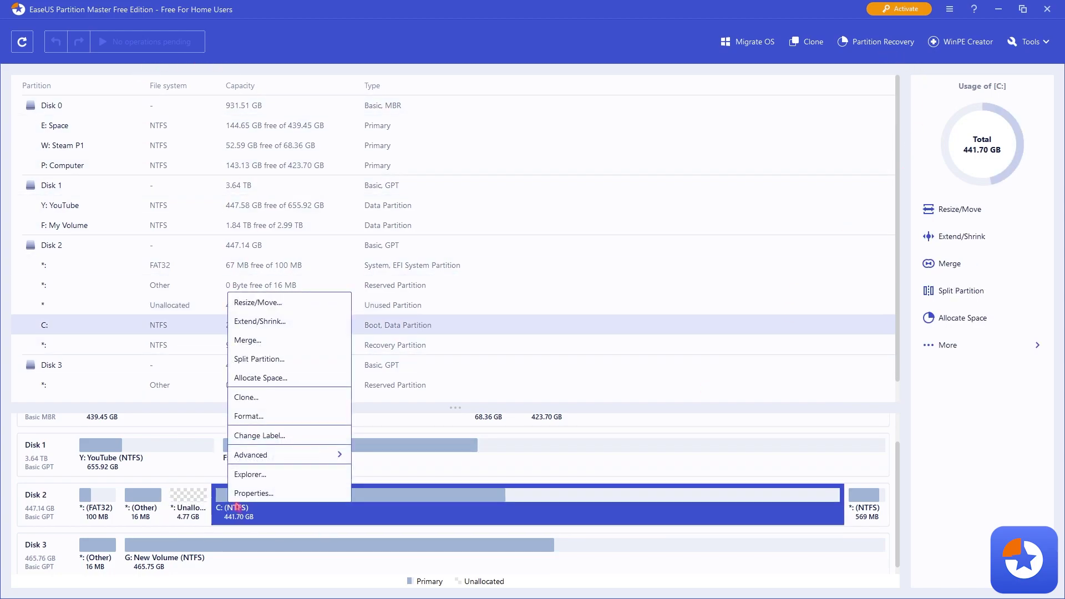
{"action": "left_click", "coordinate": [268, 328]}
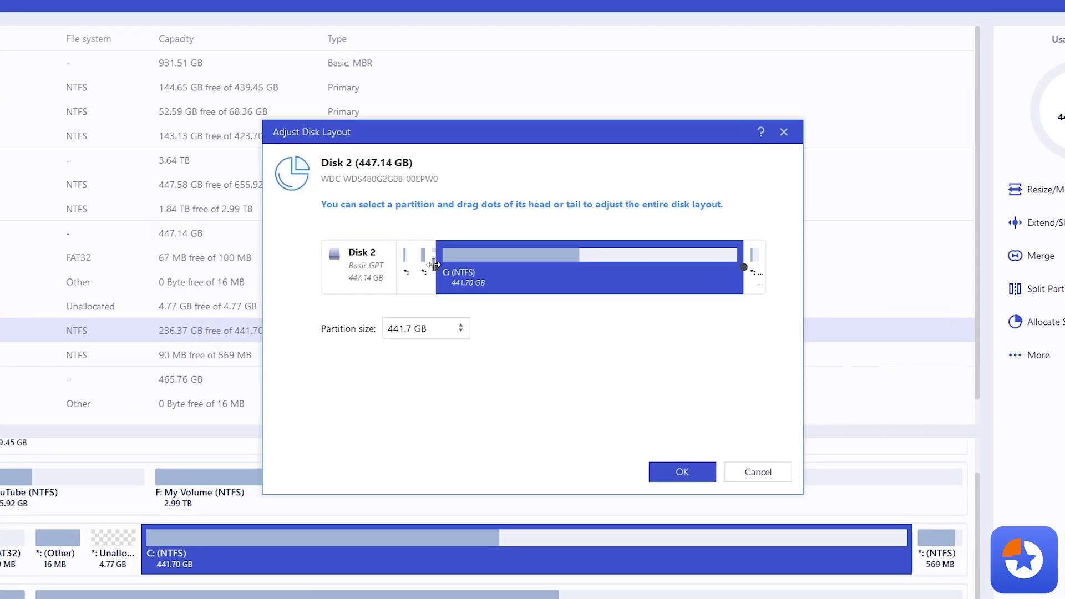
{"action": "left_click_drag", "start_coordinate": [451, 271], "coordinate": [417, 270]}
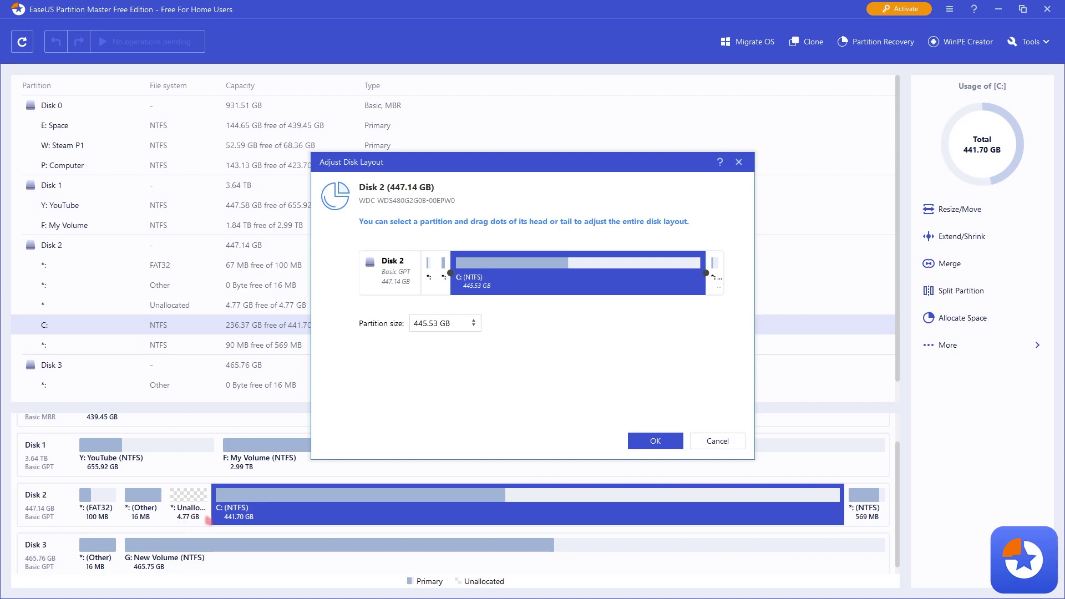
{"action": "left_click", "coordinate": [656, 442]}
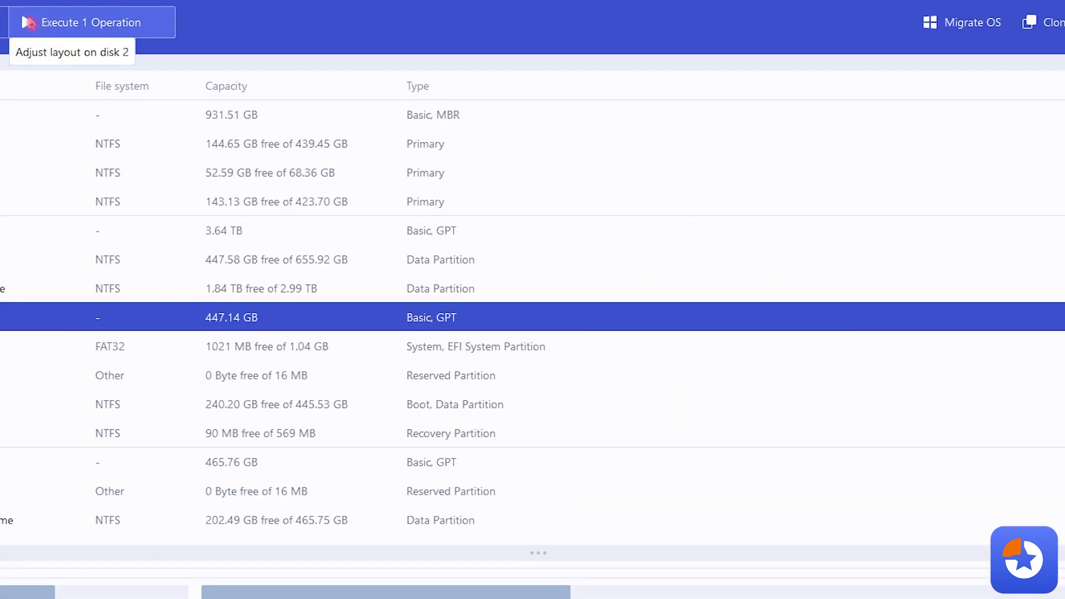
Review the pending Disk 2 operation, dismiss the Partition Recovery warning, and open Tools
{"action": "left_click", "coordinate": [271, 65]}
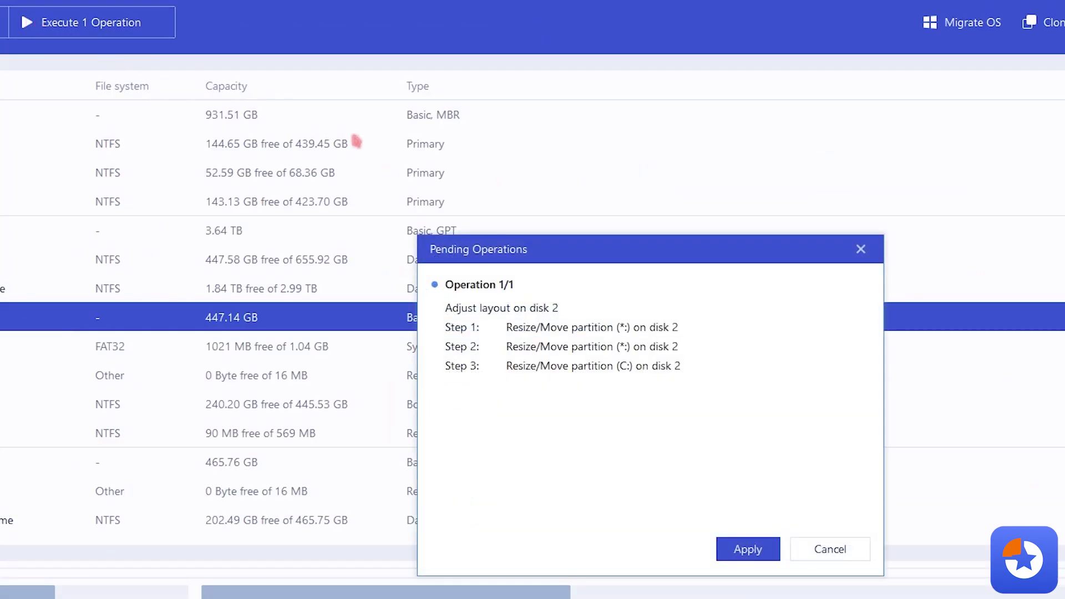
{"action": "left_click", "coordinate": [776, 555]}
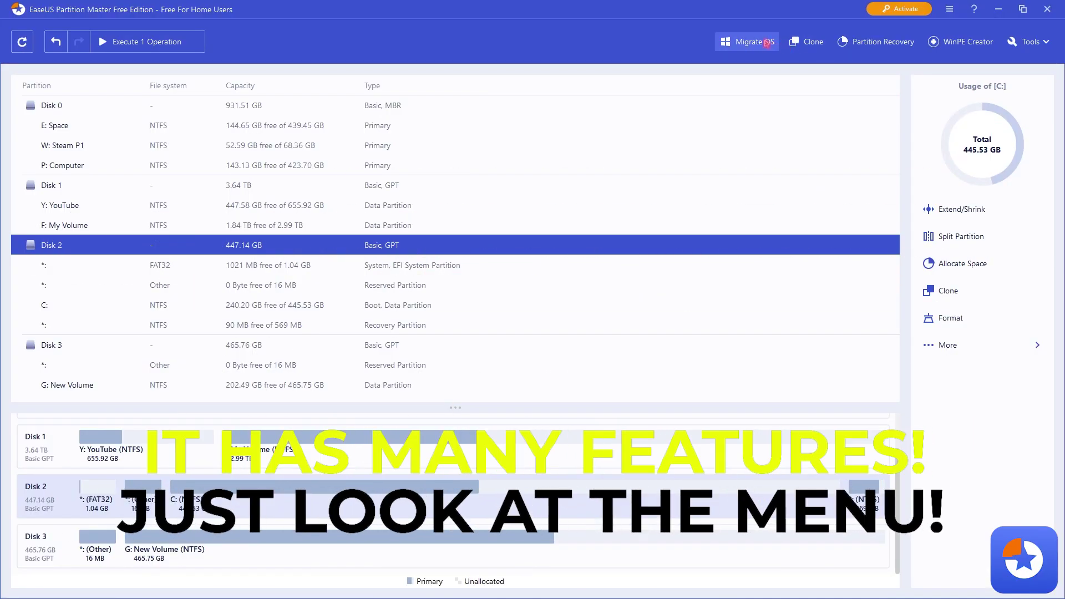
{"action": "left_click", "coordinate": [882, 49]}
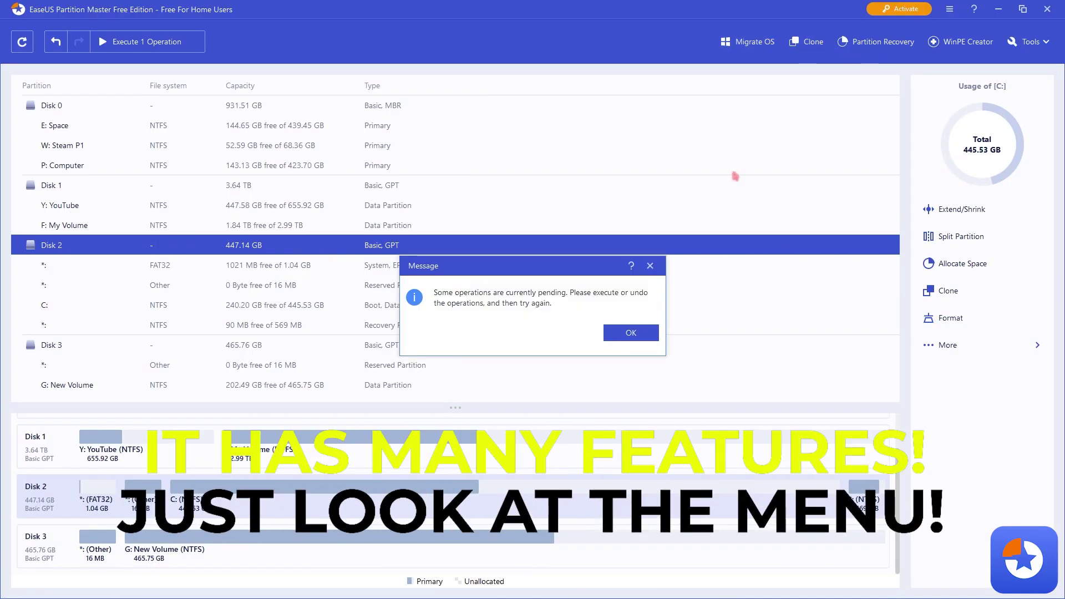
{"action": "left_click", "coordinate": [650, 266]}
{"action": "left_click", "coordinate": [1031, 42]}
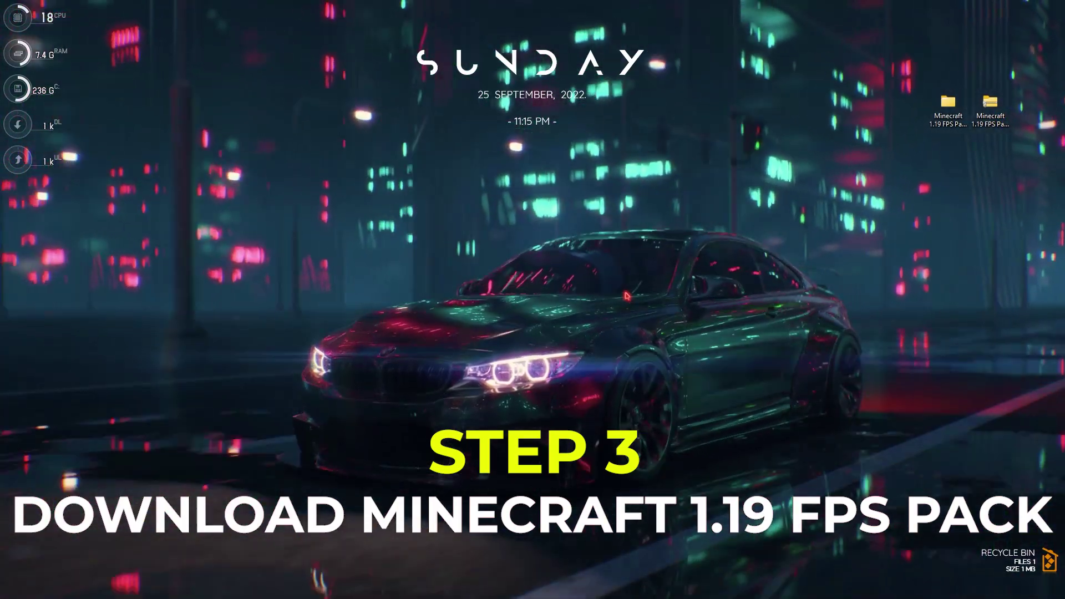
Open the Minecraft 1.19 FPS Pack's Mods folder and select the sodium-fabric jar
{"action": "left_click", "coordinate": [949, 106]}
{"action": "double_click", "coordinate": [948, 105]}
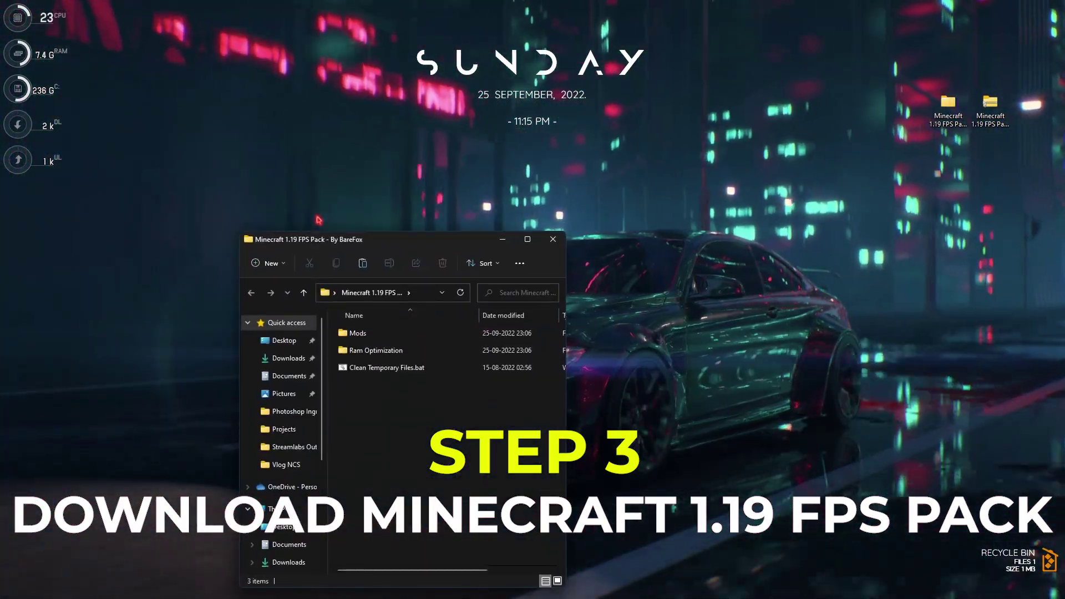
{"action": "double_click", "coordinate": [447, 236]}
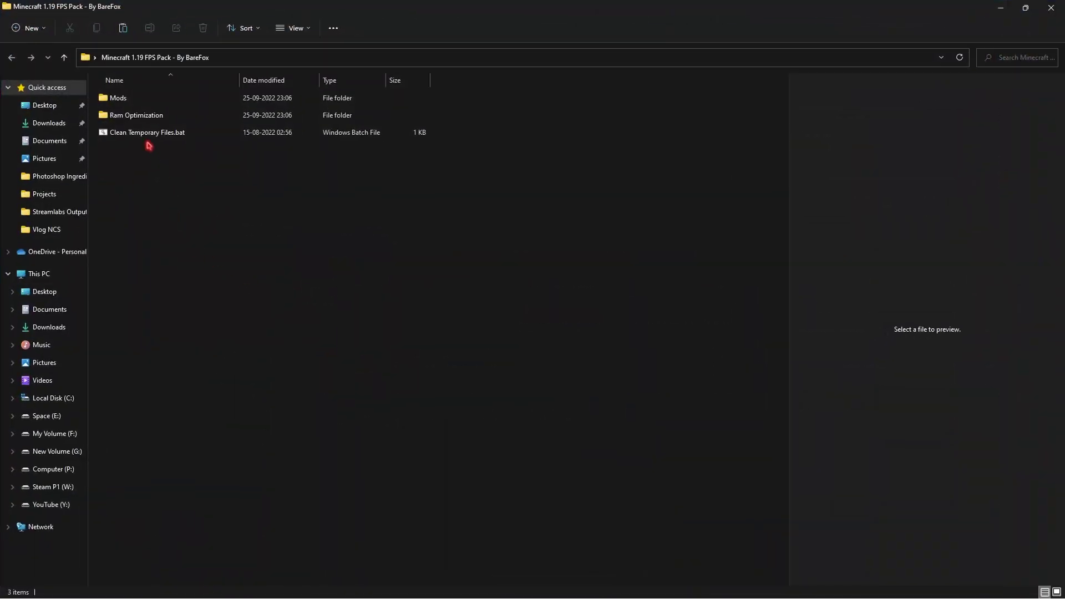
{"action": "left_click", "coordinate": [201, 103]}
{"action": "double_click", "coordinate": [200, 104]}
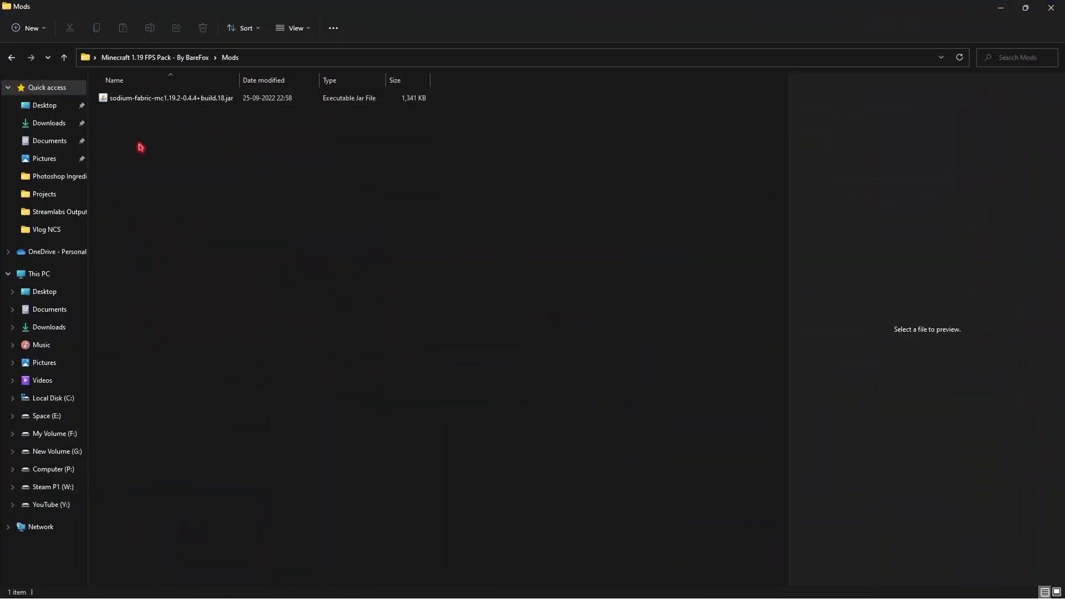
{"action": "left_click", "coordinate": [142, 98]}
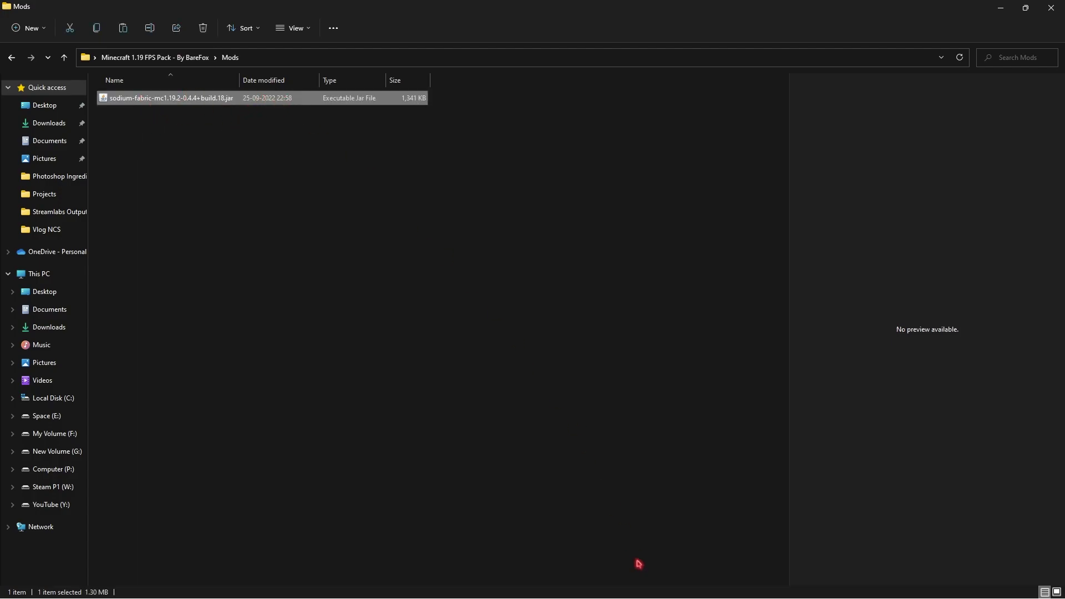
Check the sodium jar in TLauncher's .minecraft mods folder, then close that window
{"action": "left_click", "coordinate": [616, 587]}
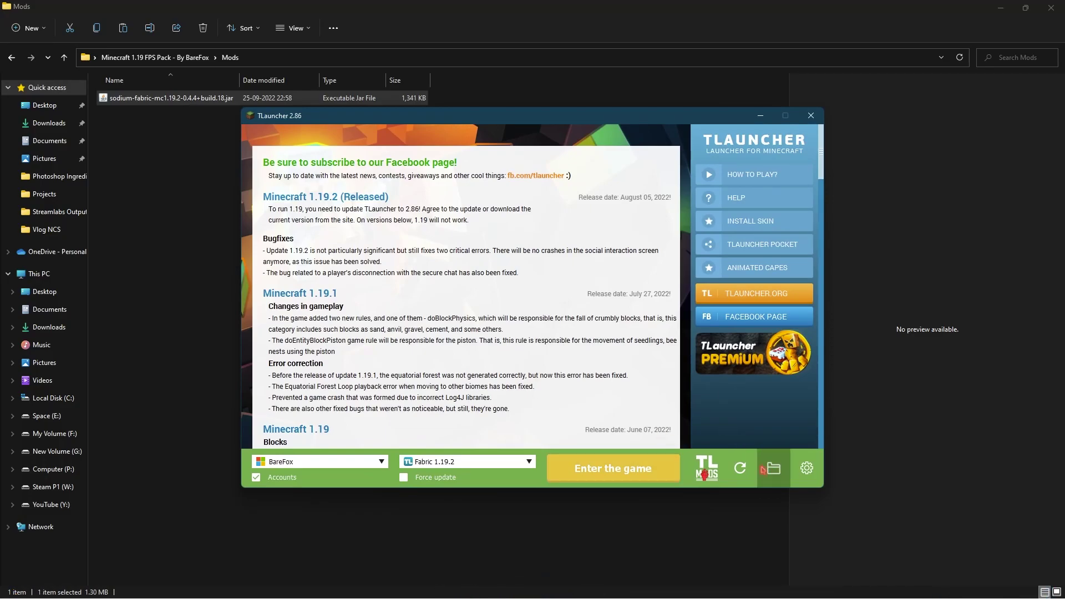
{"action": "left_click", "coordinate": [774, 473]}
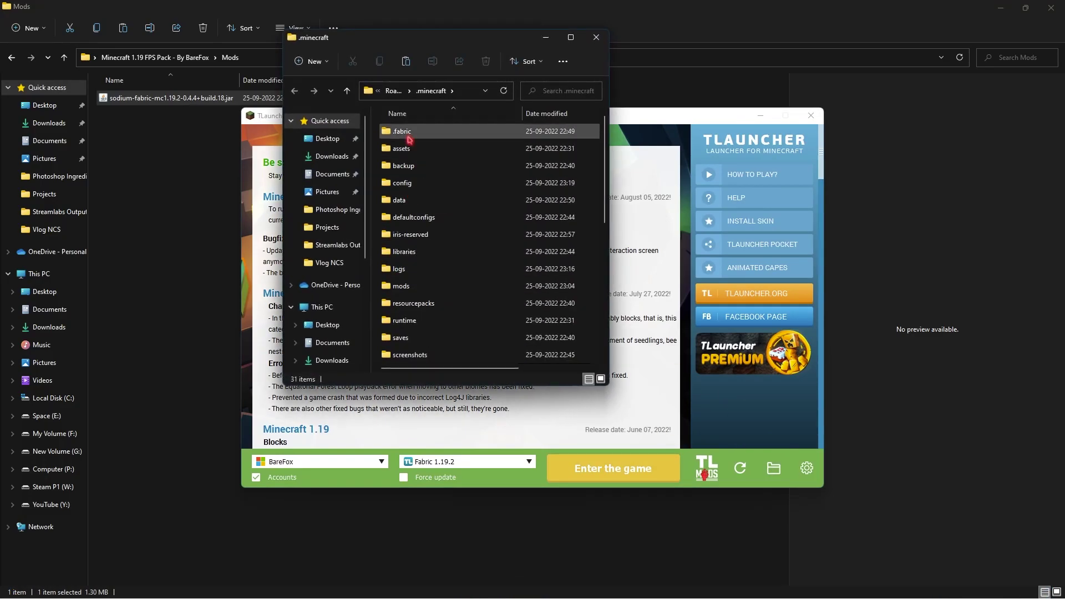
{"action": "double_click", "coordinate": [412, 271]}
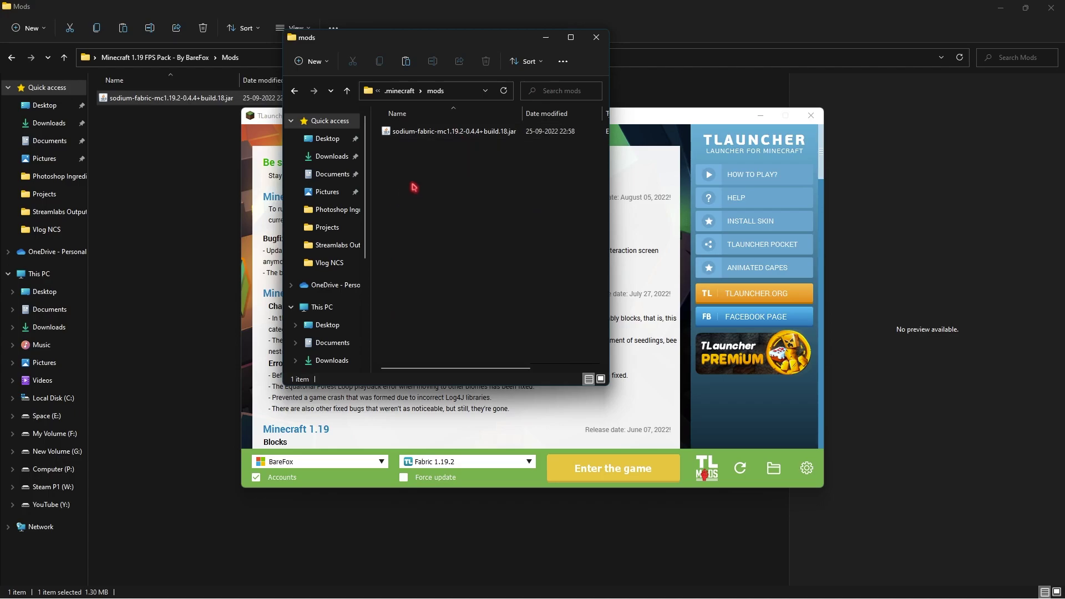
{"action": "left_click", "coordinate": [596, 37]}
Minimize TLauncher and open the FPS pack's Ram Optimization folder
{"action": "left_click", "coordinate": [760, 115]}
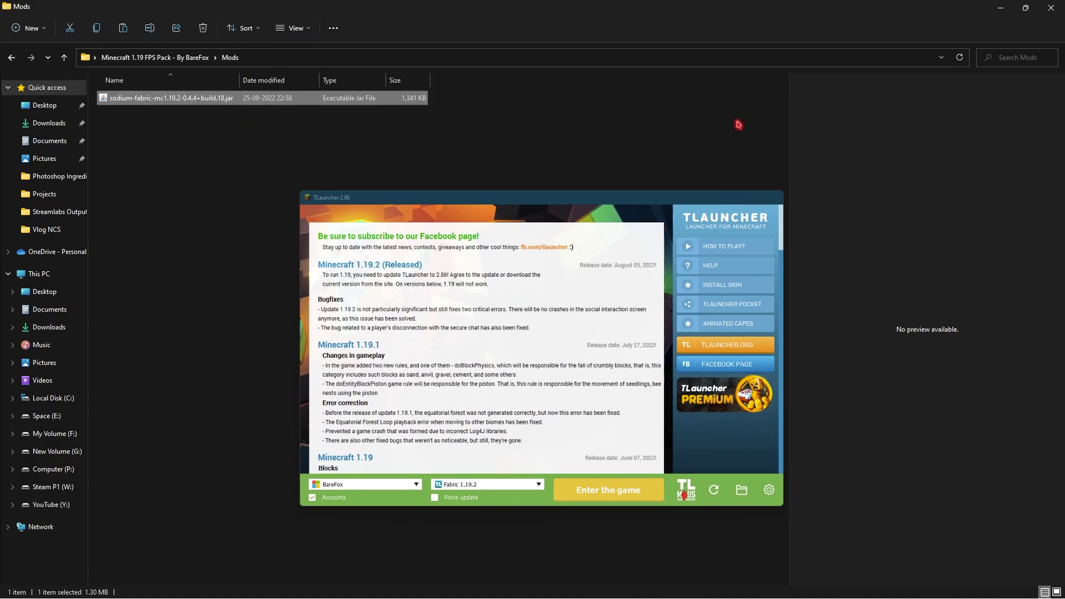
{"action": "left_click", "coordinate": [133, 59]}
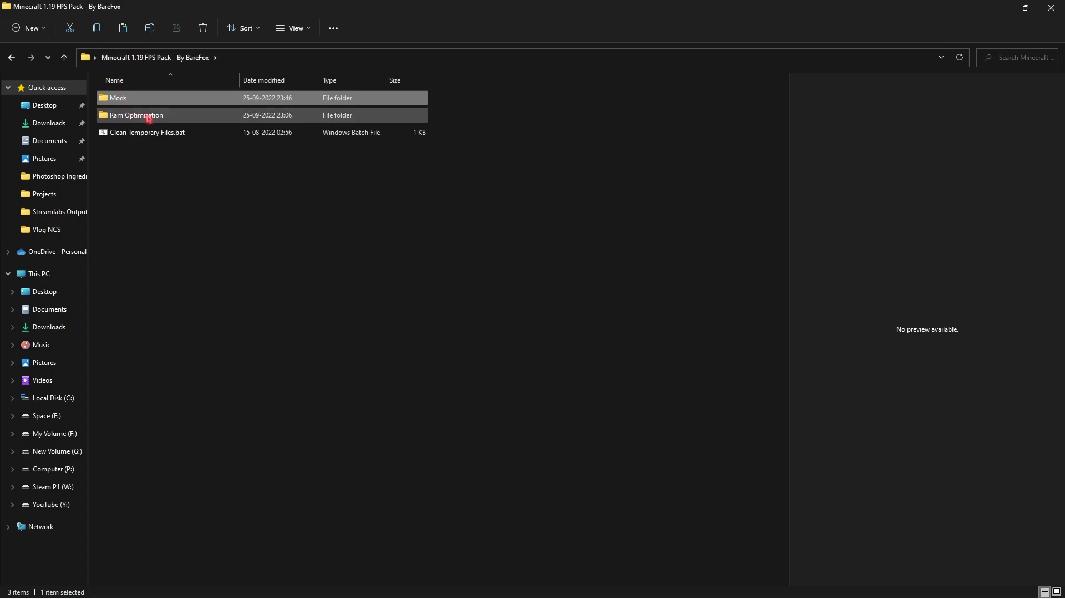
{"action": "double_click", "coordinate": [149, 118]}
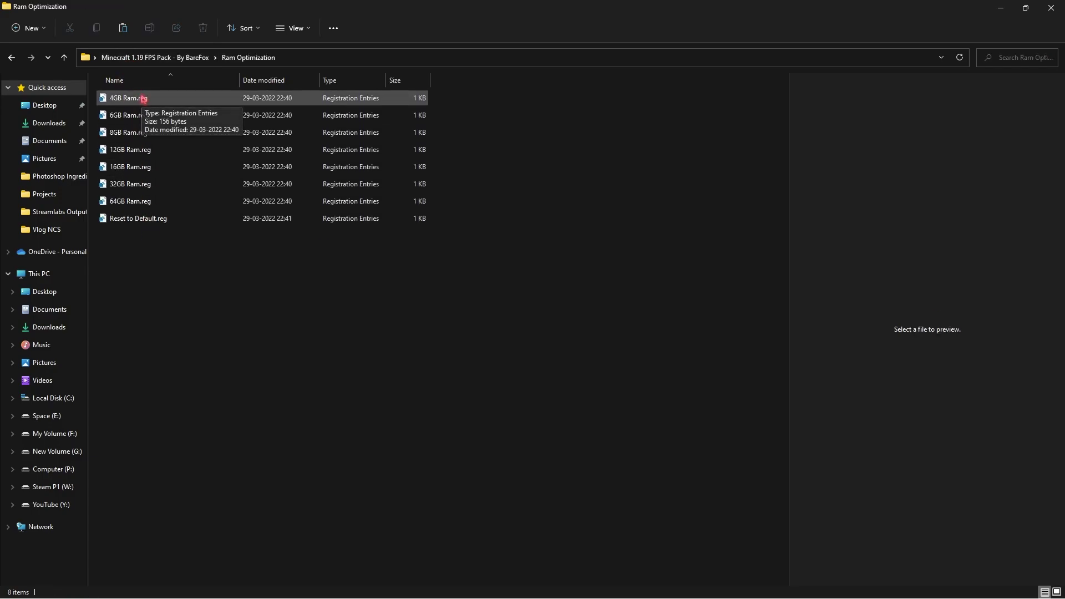
Confirm 16.0 GB installed RAM in System Information and select 16GB Ram.reg
{"action": "key", "text": "super"}
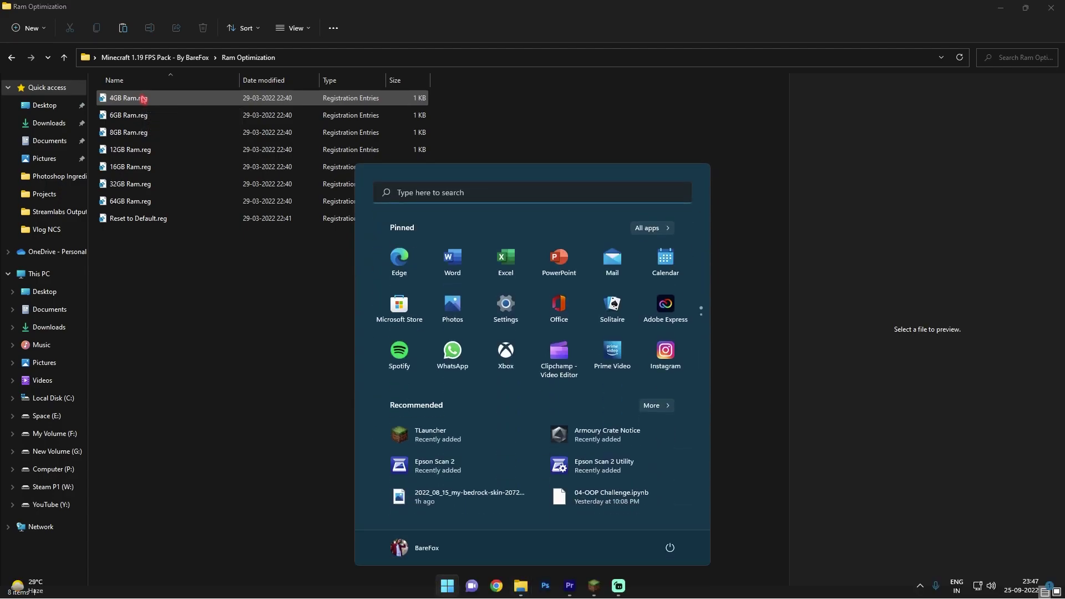
{"action": "type", "text": "system information"}
{"action": "key", "text": "Return"}
{"action": "scroll", "coordinate": [471, 265], "scroll_direction": "down", "scroll_amount": 1}
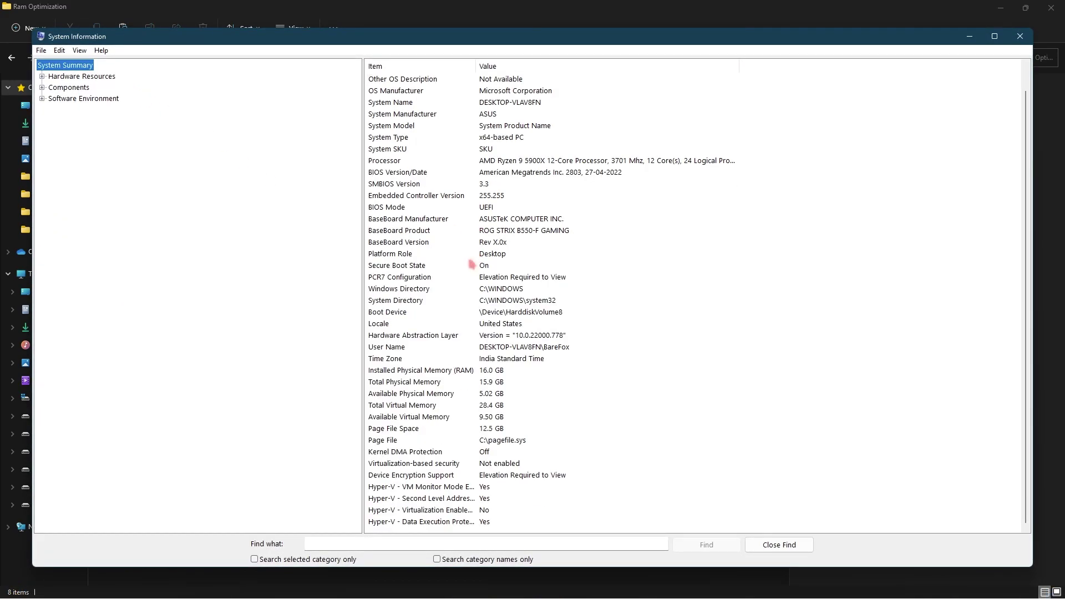
{"action": "left_click", "coordinate": [433, 372]}
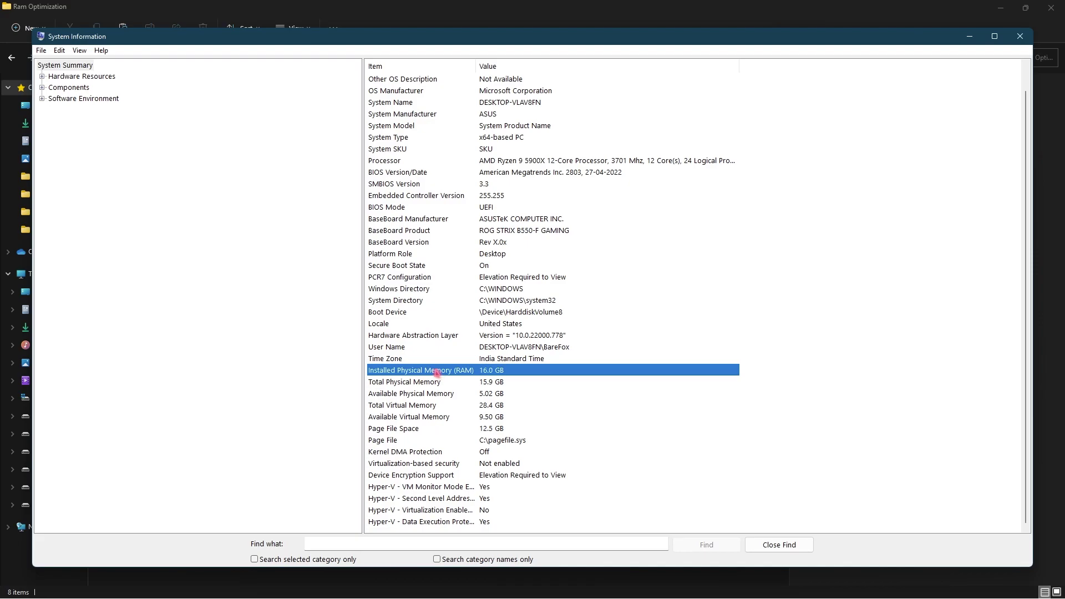
{"action": "left_click", "coordinate": [970, 36]}
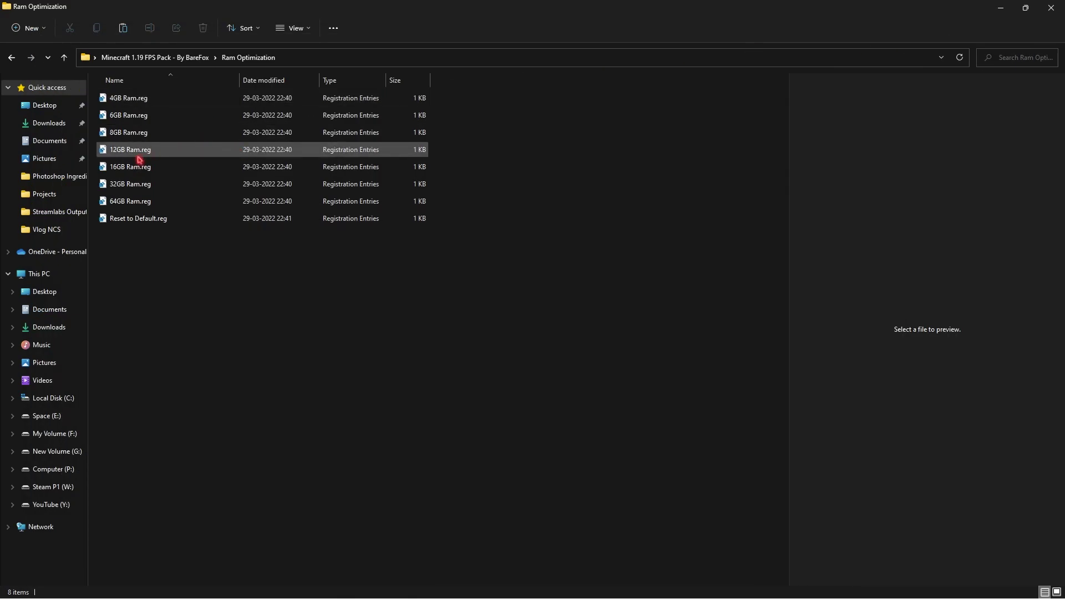
{"action": "left_click", "coordinate": [138, 169]}
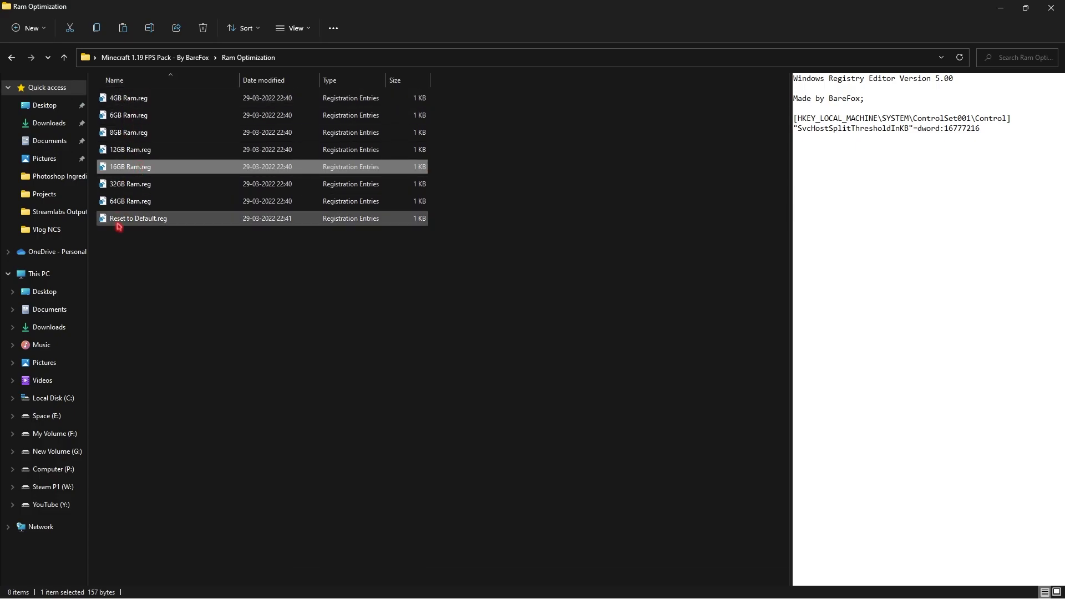
{"action": "left_click", "coordinate": [159, 61]}
Run Clean Temporary Files.bat as administrator to delete temp files, then close its console
{"action": "left_click", "coordinate": [167, 134]}
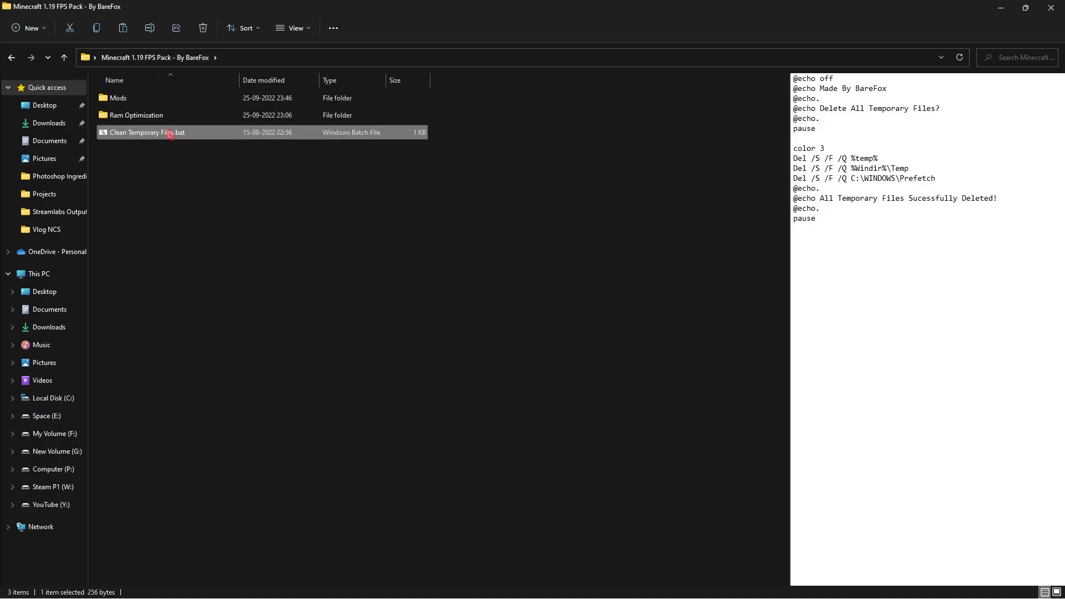
{"action": "right_click", "coordinate": [170, 135]}
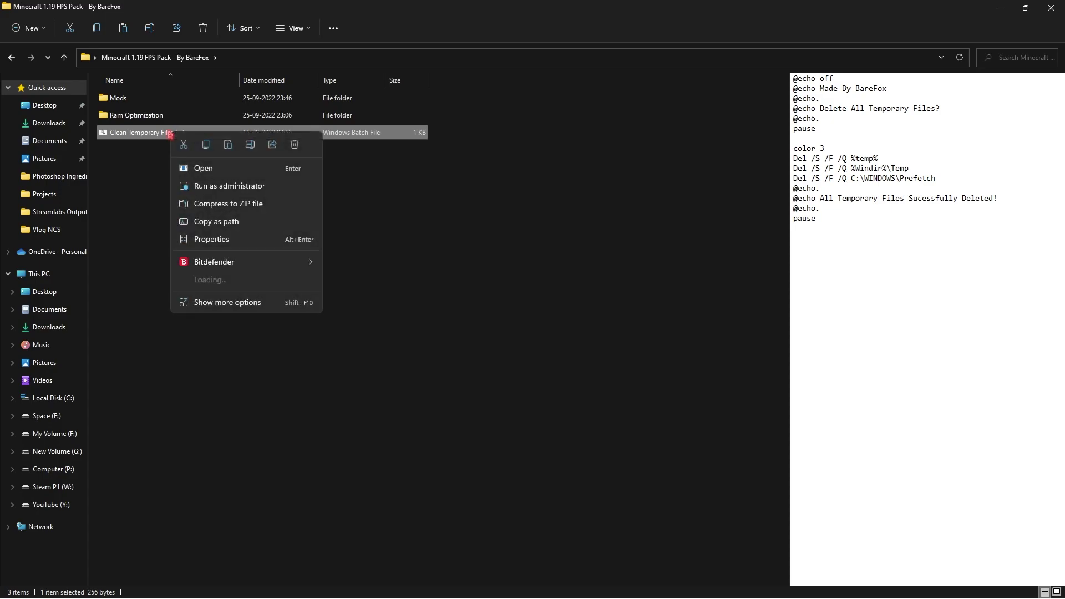
{"action": "left_click", "coordinate": [227, 187]}
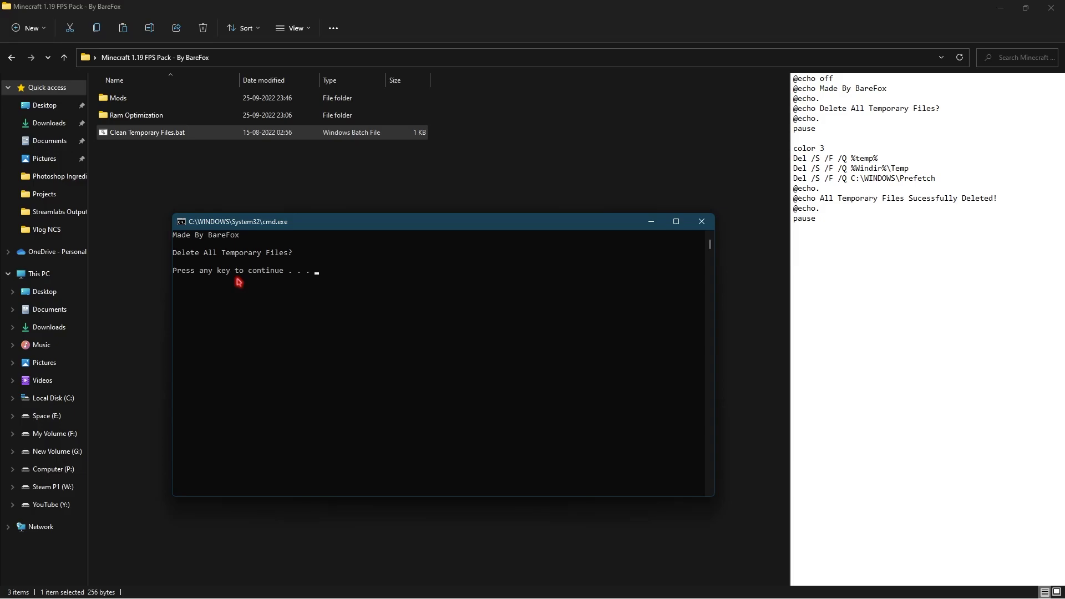
{"action": "key", "text": "Return"}
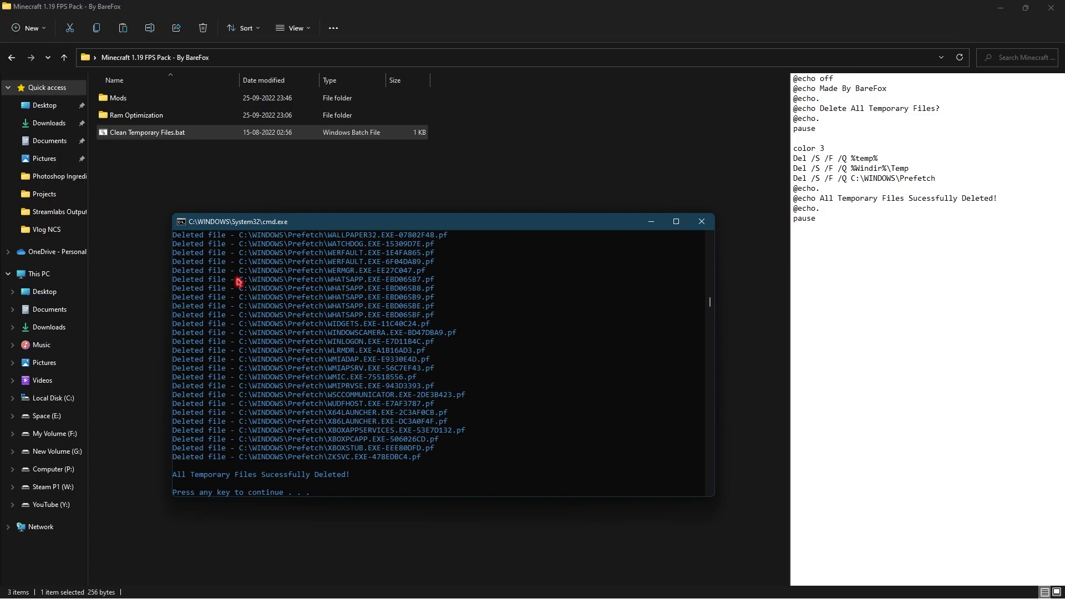
{"action": "key", "text": "Return"}
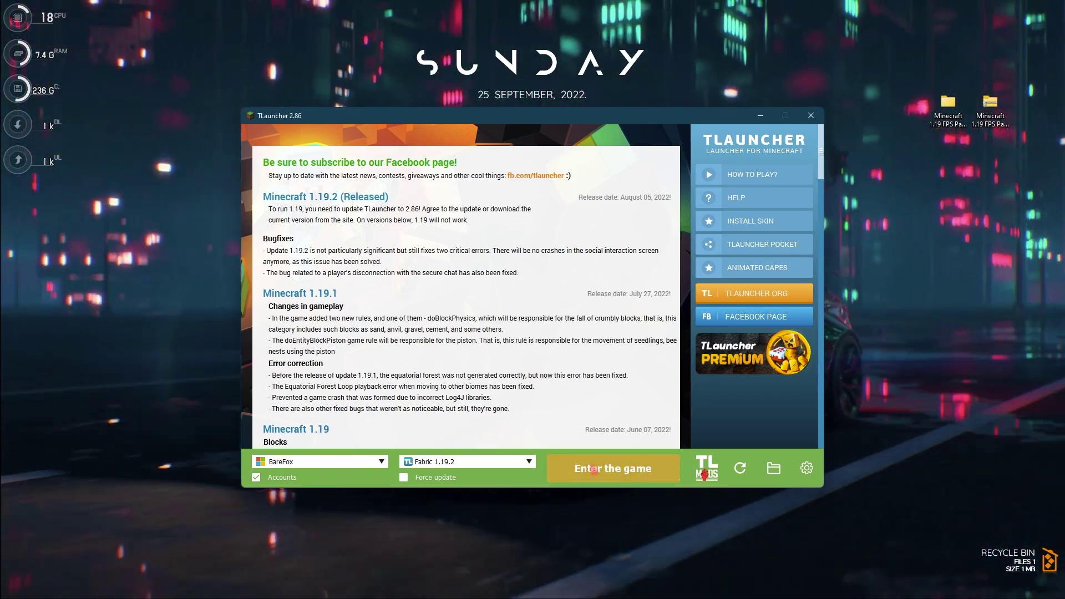
Launch Fabric 1.19.2 from TLauncher, pause in the world, and go to Options
{"action": "left_click", "coordinate": [627, 469]}
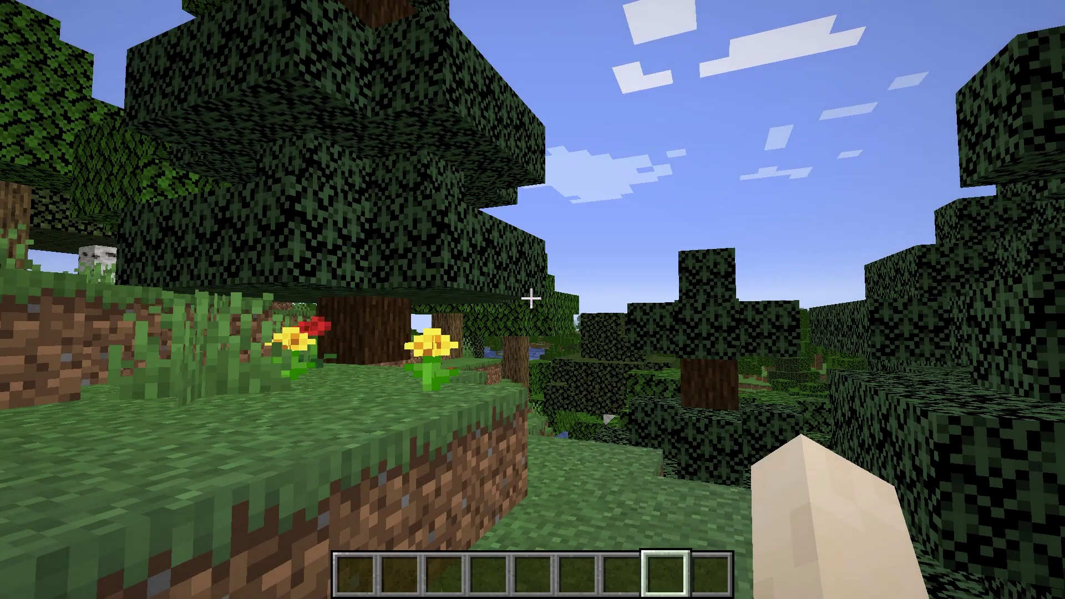
{"action": "key", "text": "Escape"}
{"action": "left_click", "coordinate": [455, 347]}
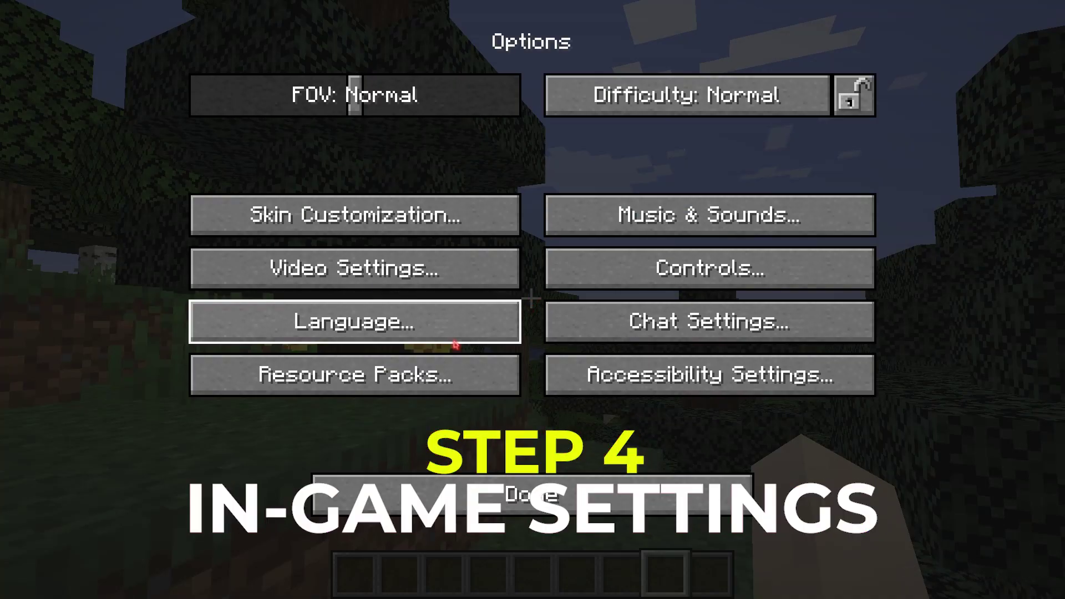
Set Render Distance to 10 chunks, toggle Fullscreen off and back on, and apply
{"action": "left_click", "coordinate": [336, 284]}
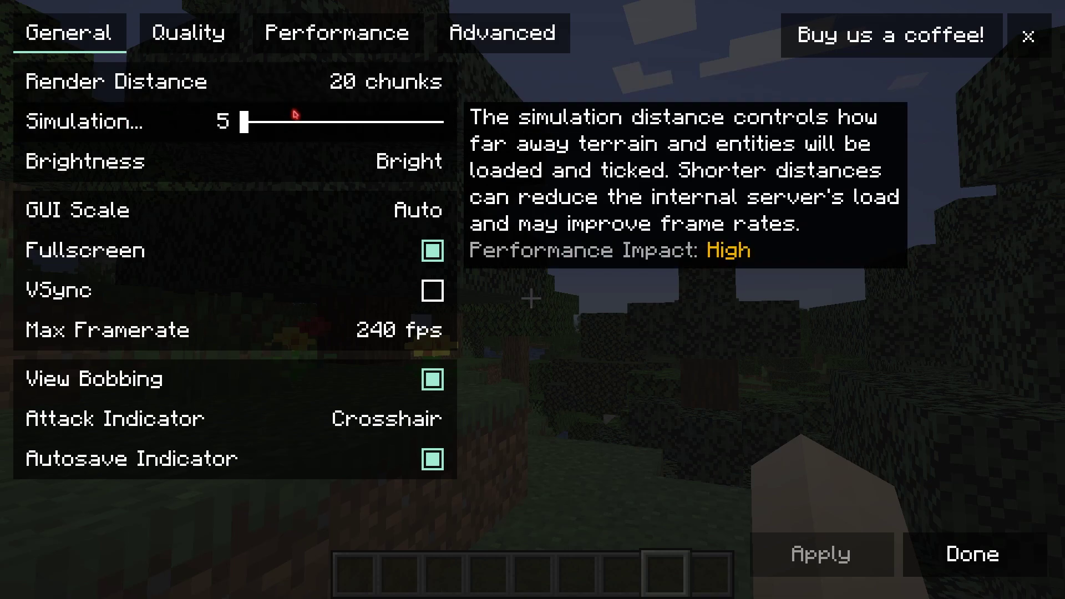
{"action": "left_click_drag", "start_coordinate": [350, 84], "coordinate": [299, 86]}
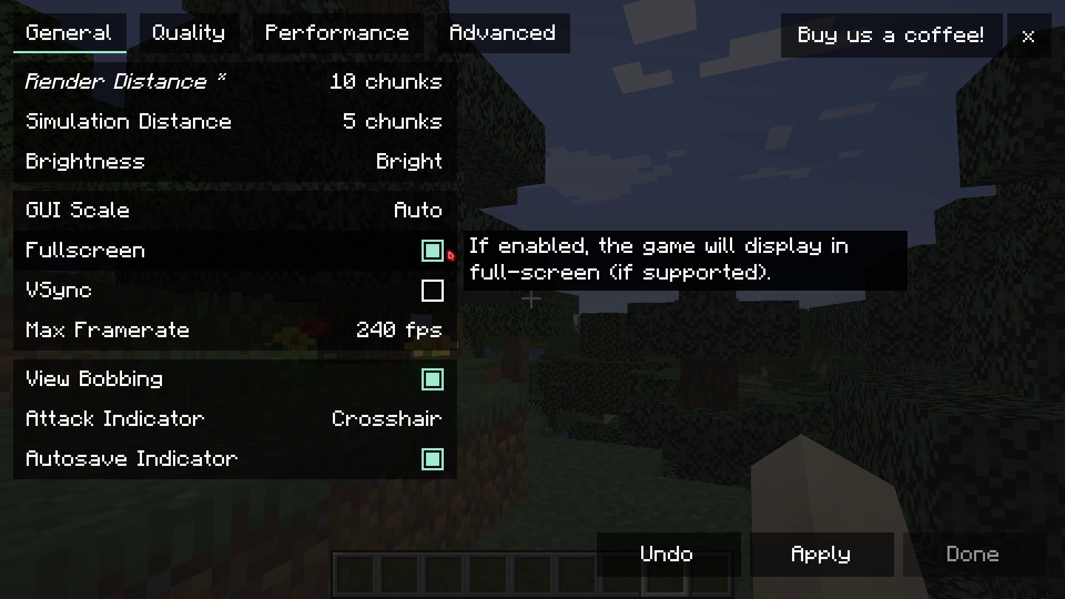
{"action": "left_click", "coordinate": [432, 252]}
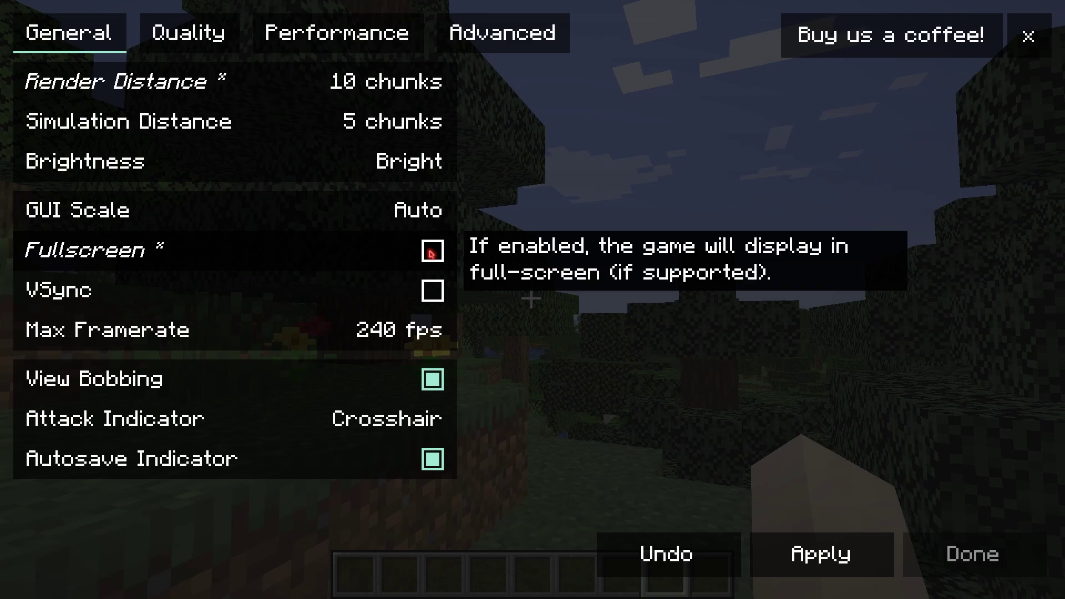
{"action": "left_click", "coordinate": [432, 254]}
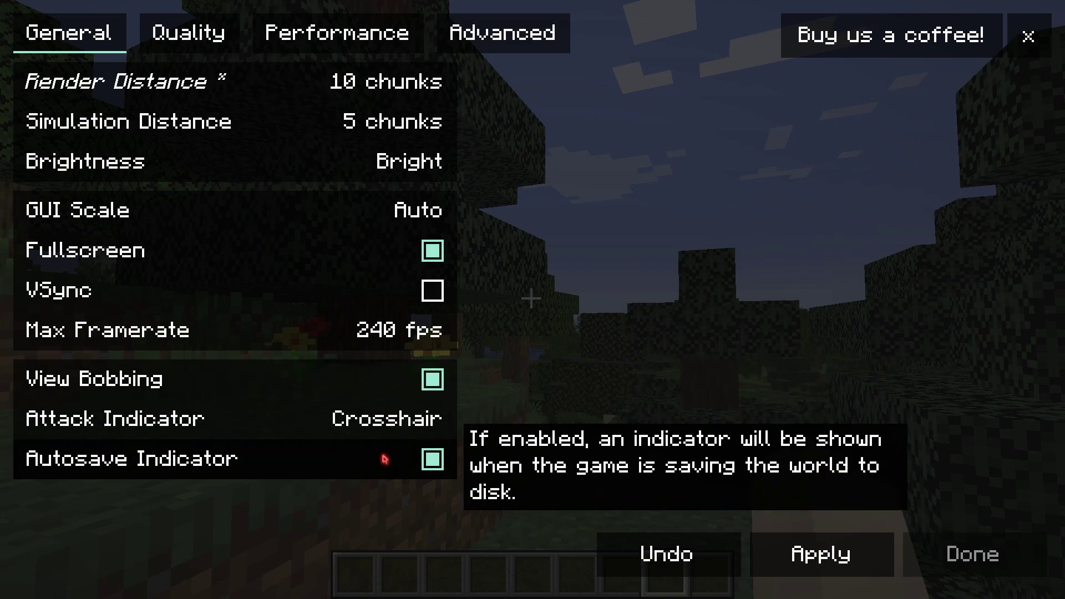
{"action": "left_click", "coordinate": [768, 549]}
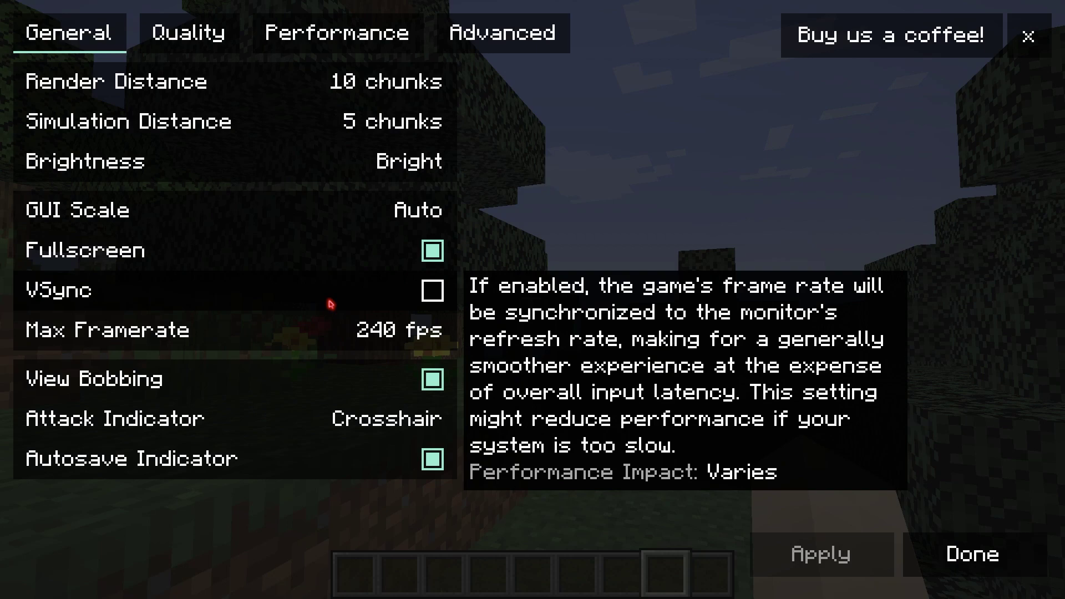
Lower Sodium's Mipmap Levels to 0x on the Quality page and apply the change
{"action": "left_click", "coordinate": [181, 35]}
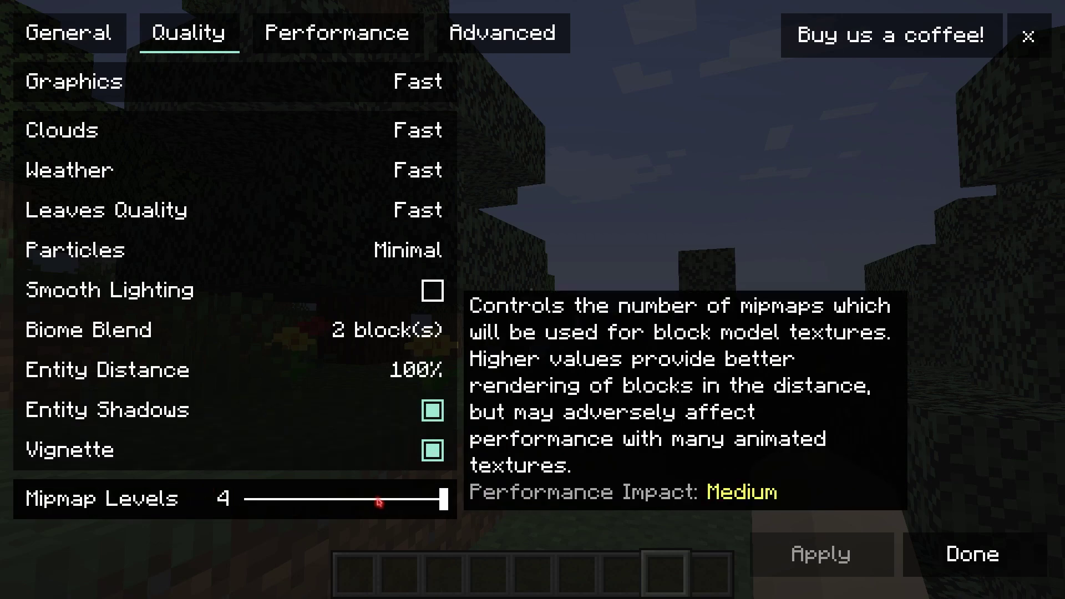
{"action": "left_click_drag", "start_coordinate": [442, 502], "coordinate": [244, 502]}
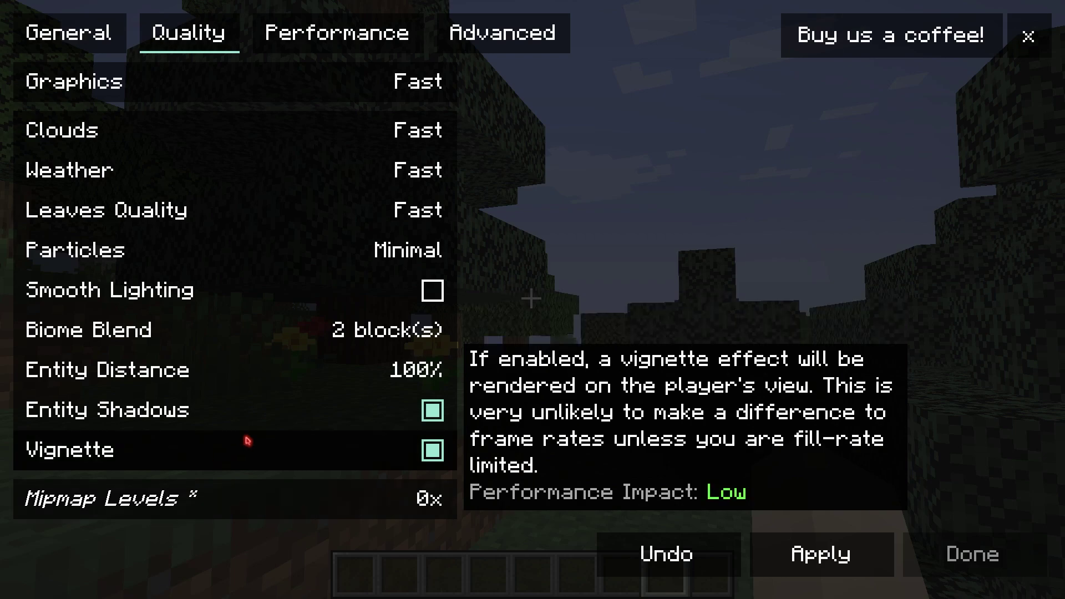
{"action": "left_click", "coordinate": [867, 559]}
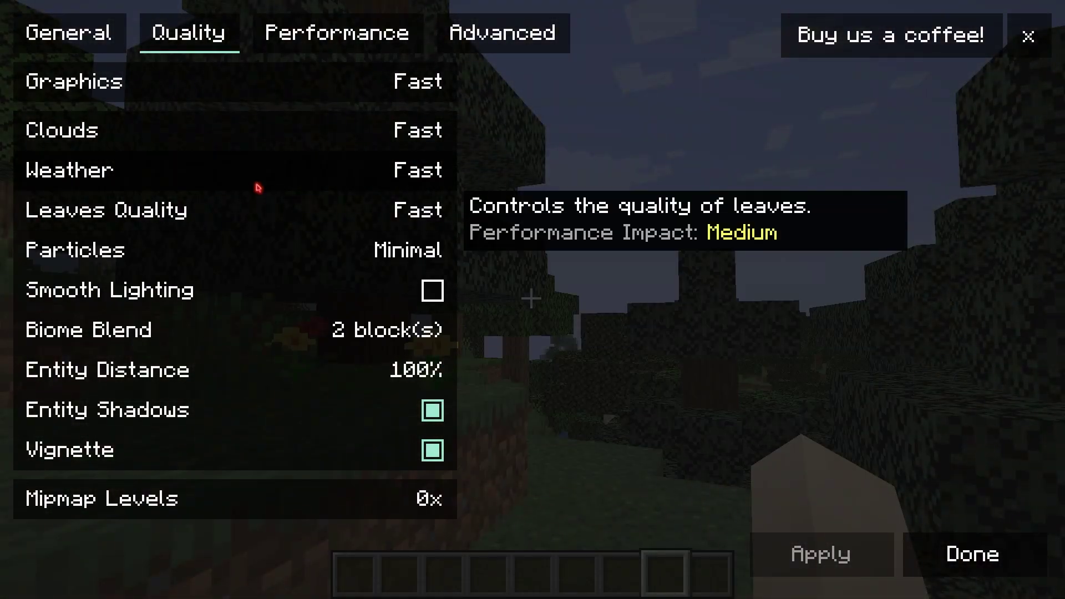
Set Chunk Update Threads to 0 (Default) on the Performance page and apply it
{"action": "left_click", "coordinate": [336, 25]}
{"action": "mouse_move", "coordinate": [105, 78]}
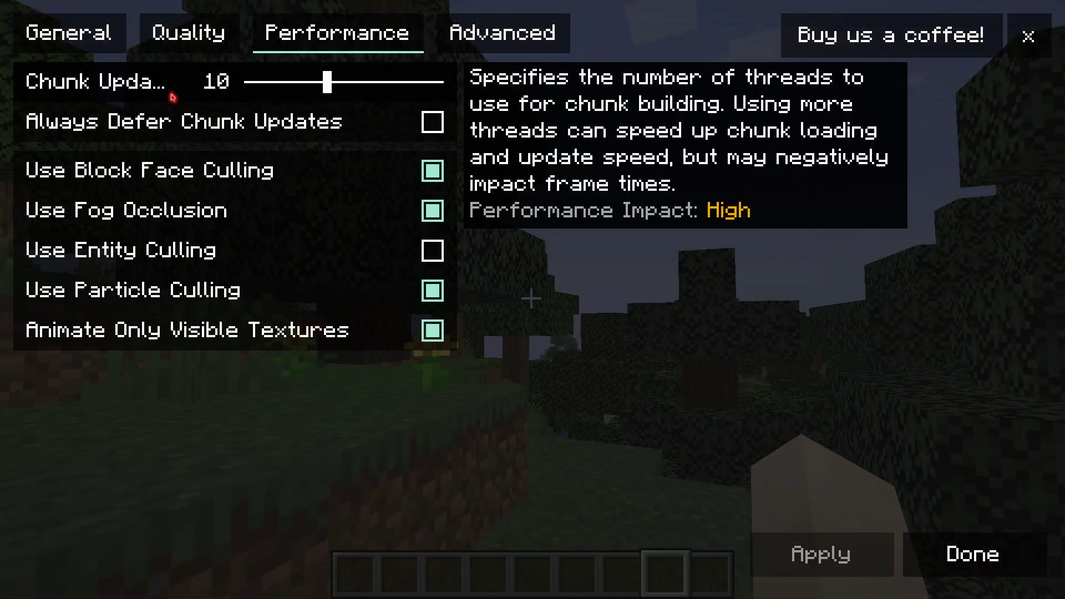
{"action": "left_click_drag", "start_coordinate": [325, 84], "coordinate": [197, 84]}
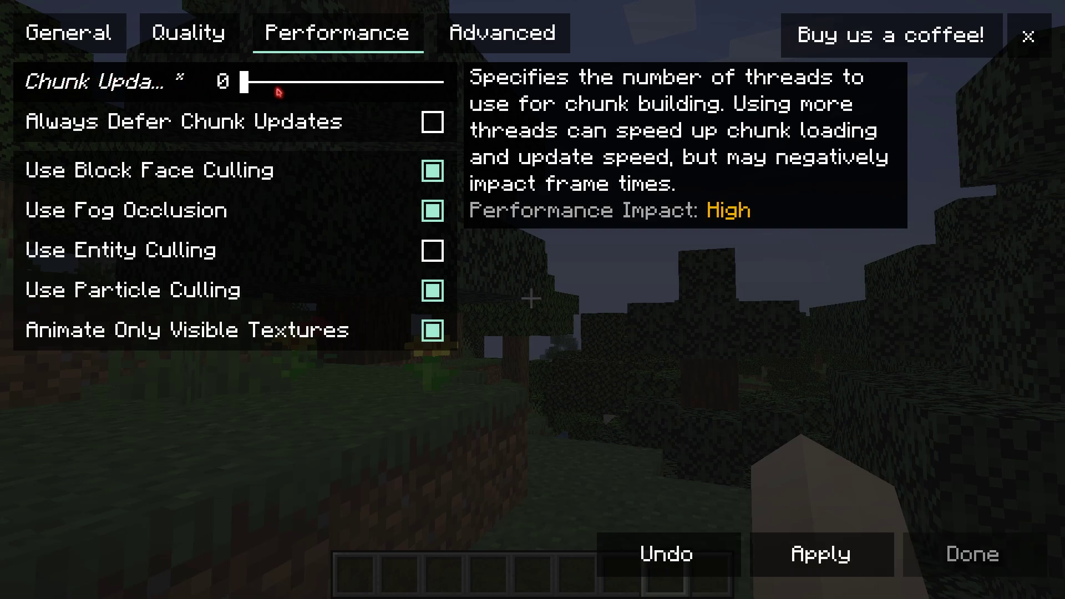
{"action": "left_click", "coordinate": [803, 549]}
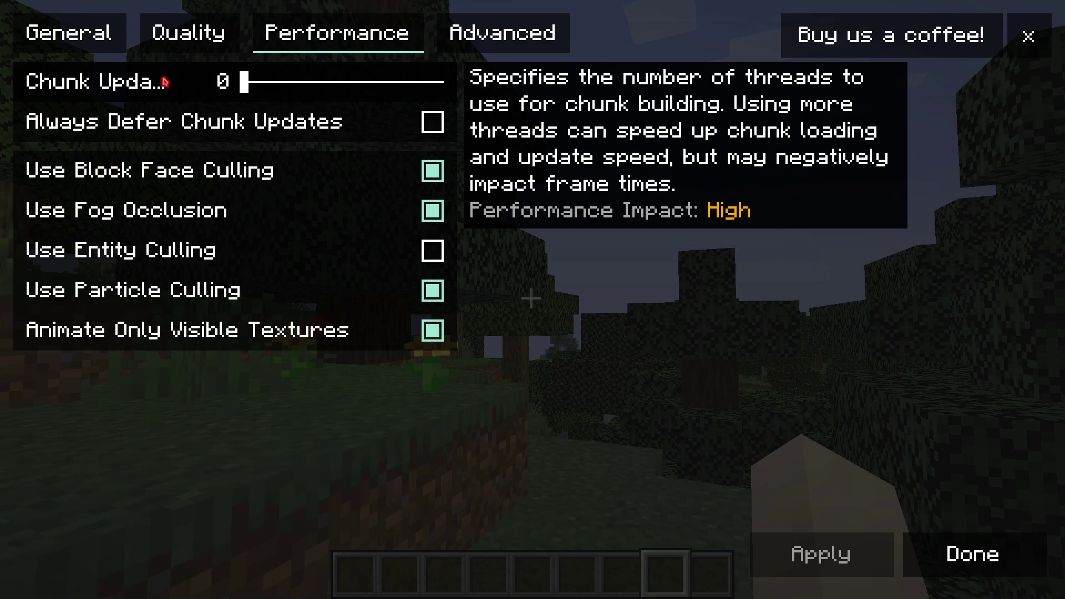
{"action": "mouse_move", "coordinate": [143, 125]}
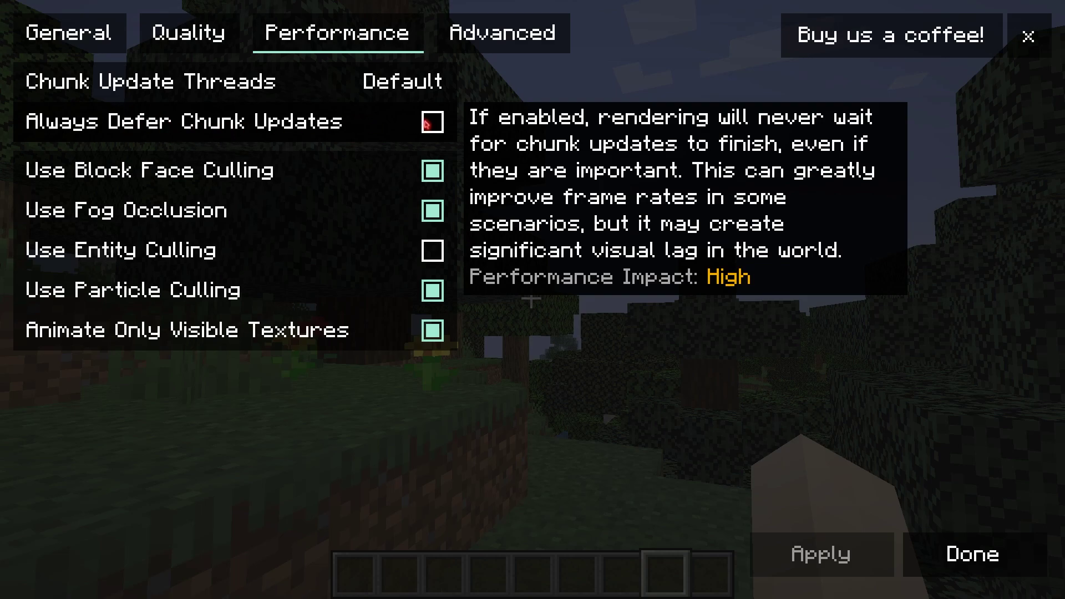
{"action": "mouse_move", "coordinate": [398, 174]}
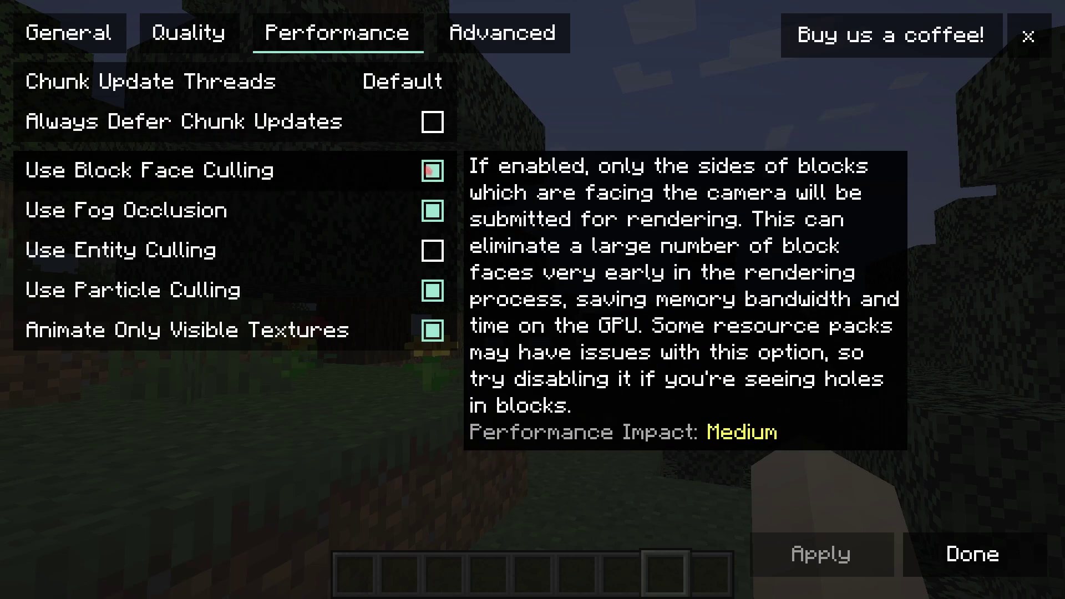
{"action": "mouse_move", "coordinate": [405, 210]}
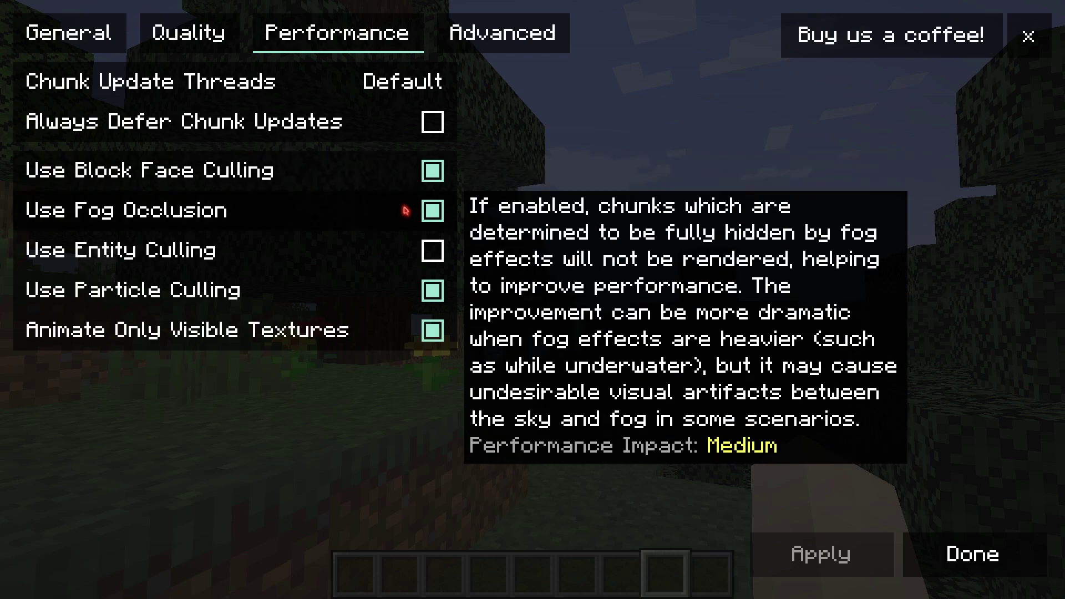
{"action": "mouse_move", "coordinate": [51, 263]}
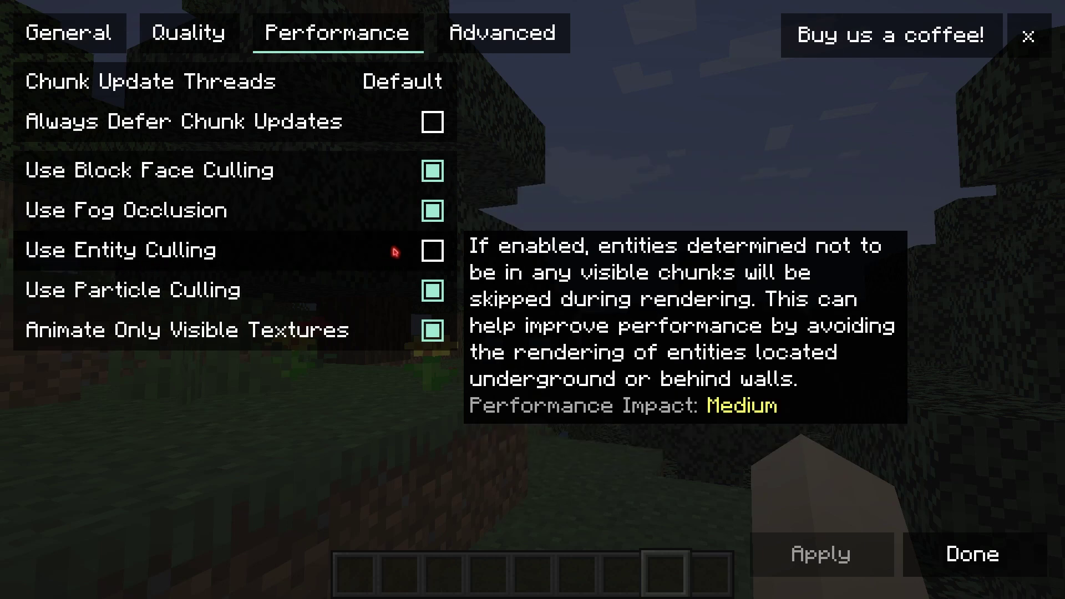
{"action": "mouse_move", "coordinate": [242, 318]}
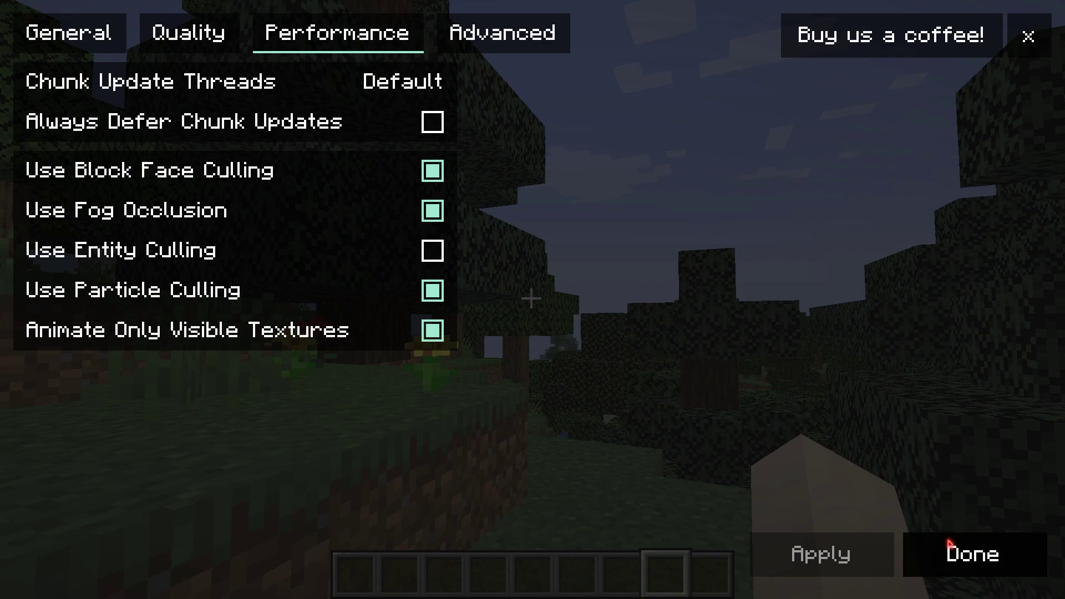
Leave the video and options menus, resume the world, and show the F3 overlay at 162 fps
{"action": "left_click", "coordinate": [968, 552]}
{"action": "left_click", "coordinate": [542, 482]}
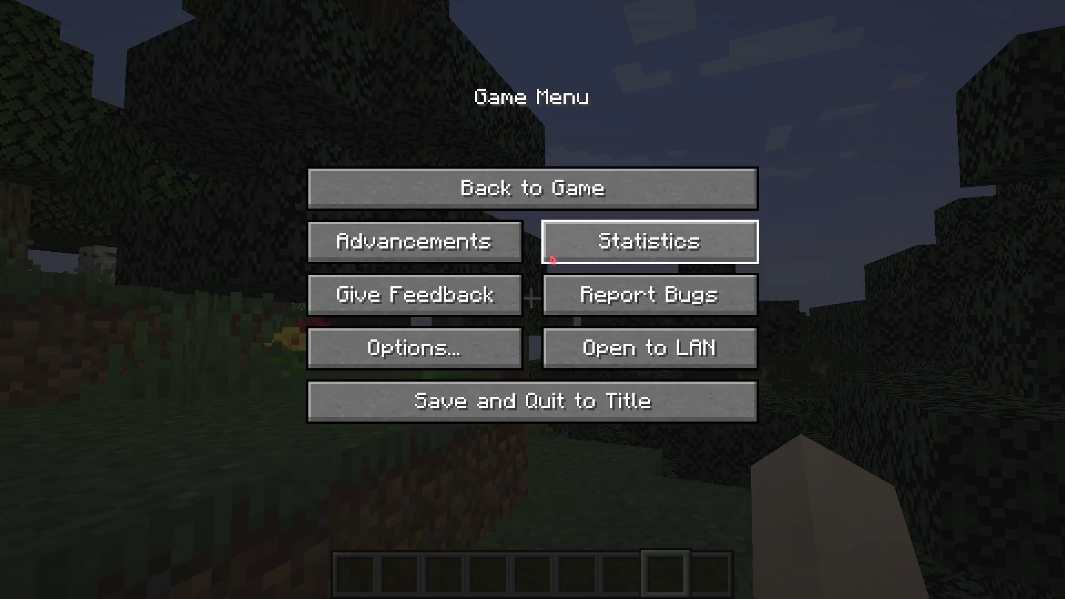
{"action": "left_click", "coordinate": [552, 201]}
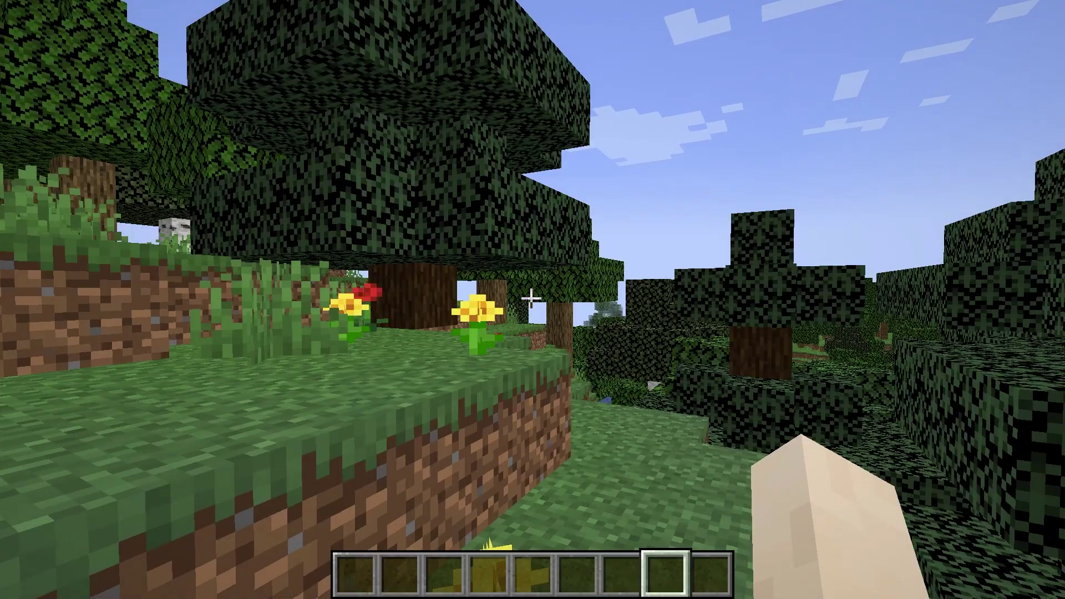
{"action": "key", "text": "F3"}
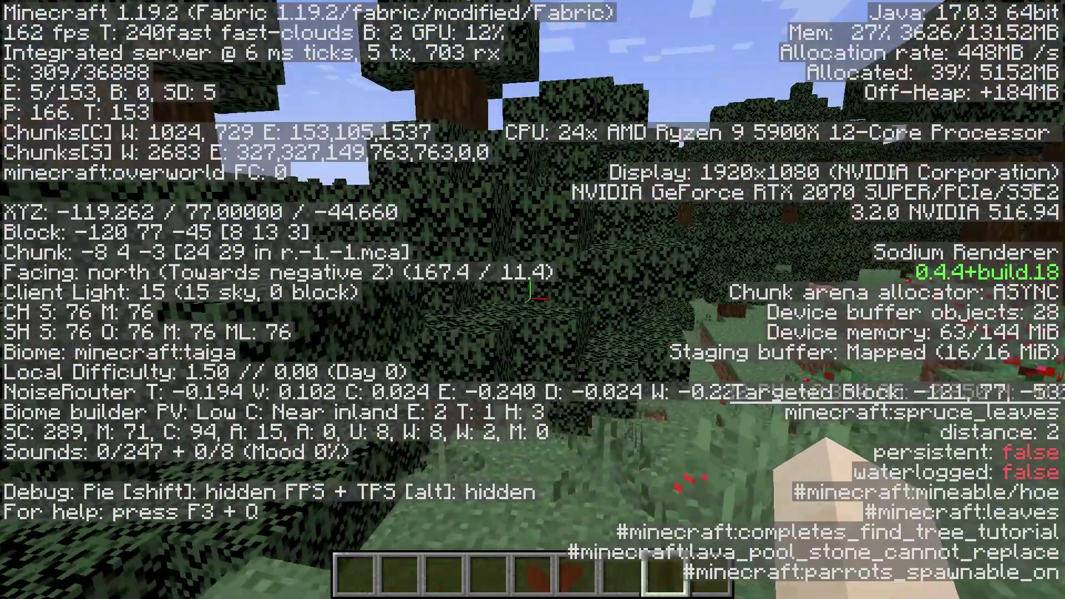